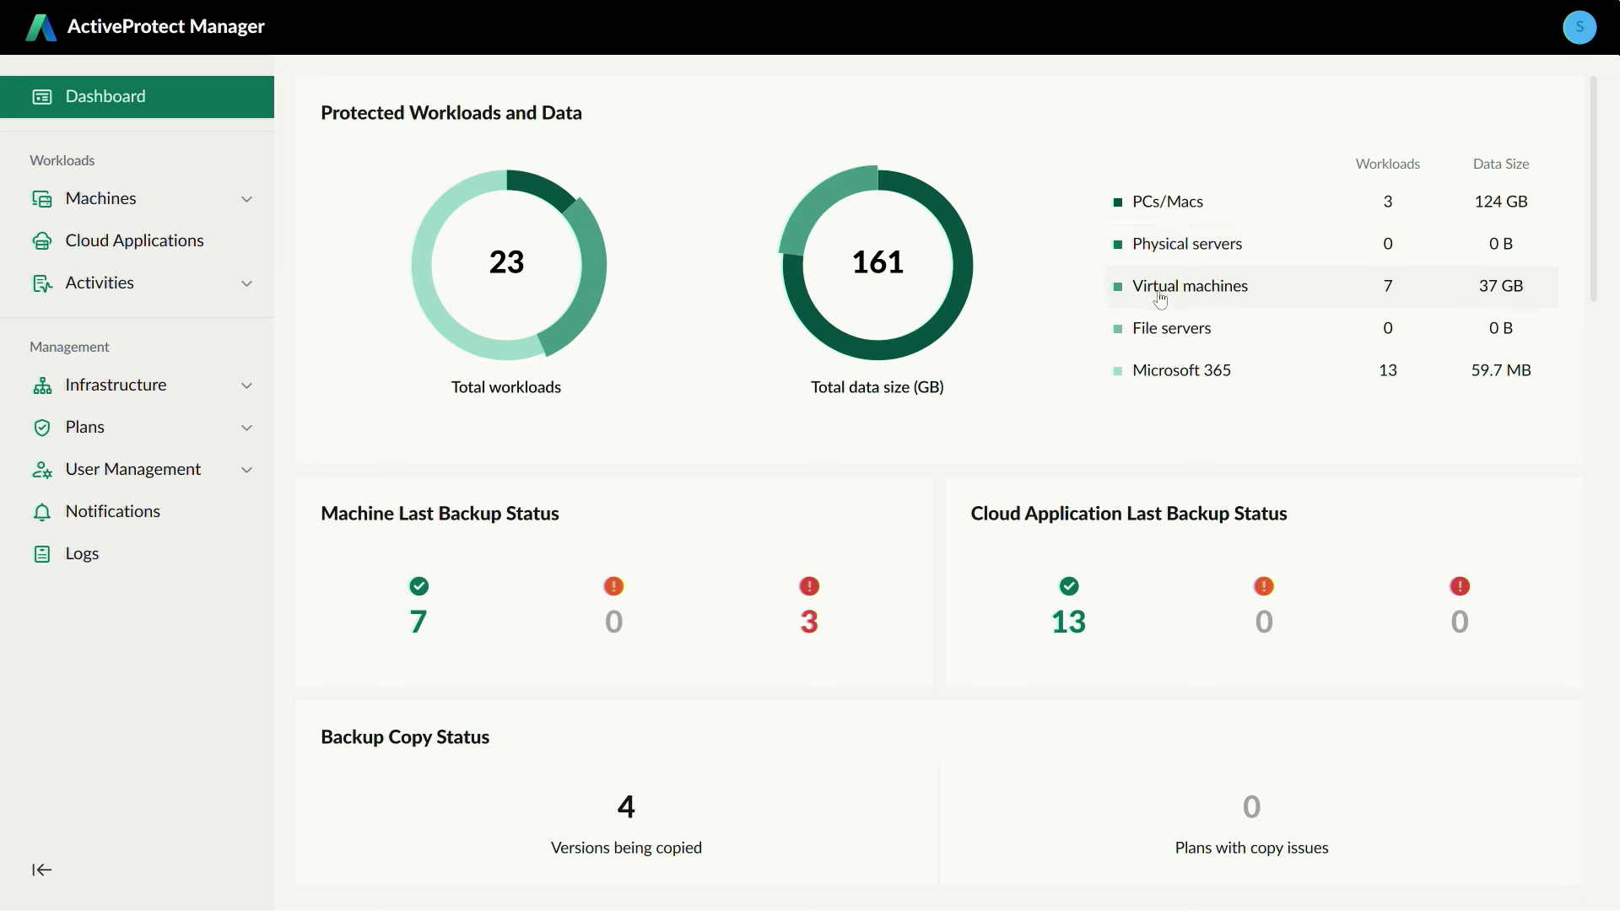
Step: Check the dashboard's last backup statuses for machines and cloud applications, and view the list of all protected machines
mouse_move(1055, 599)
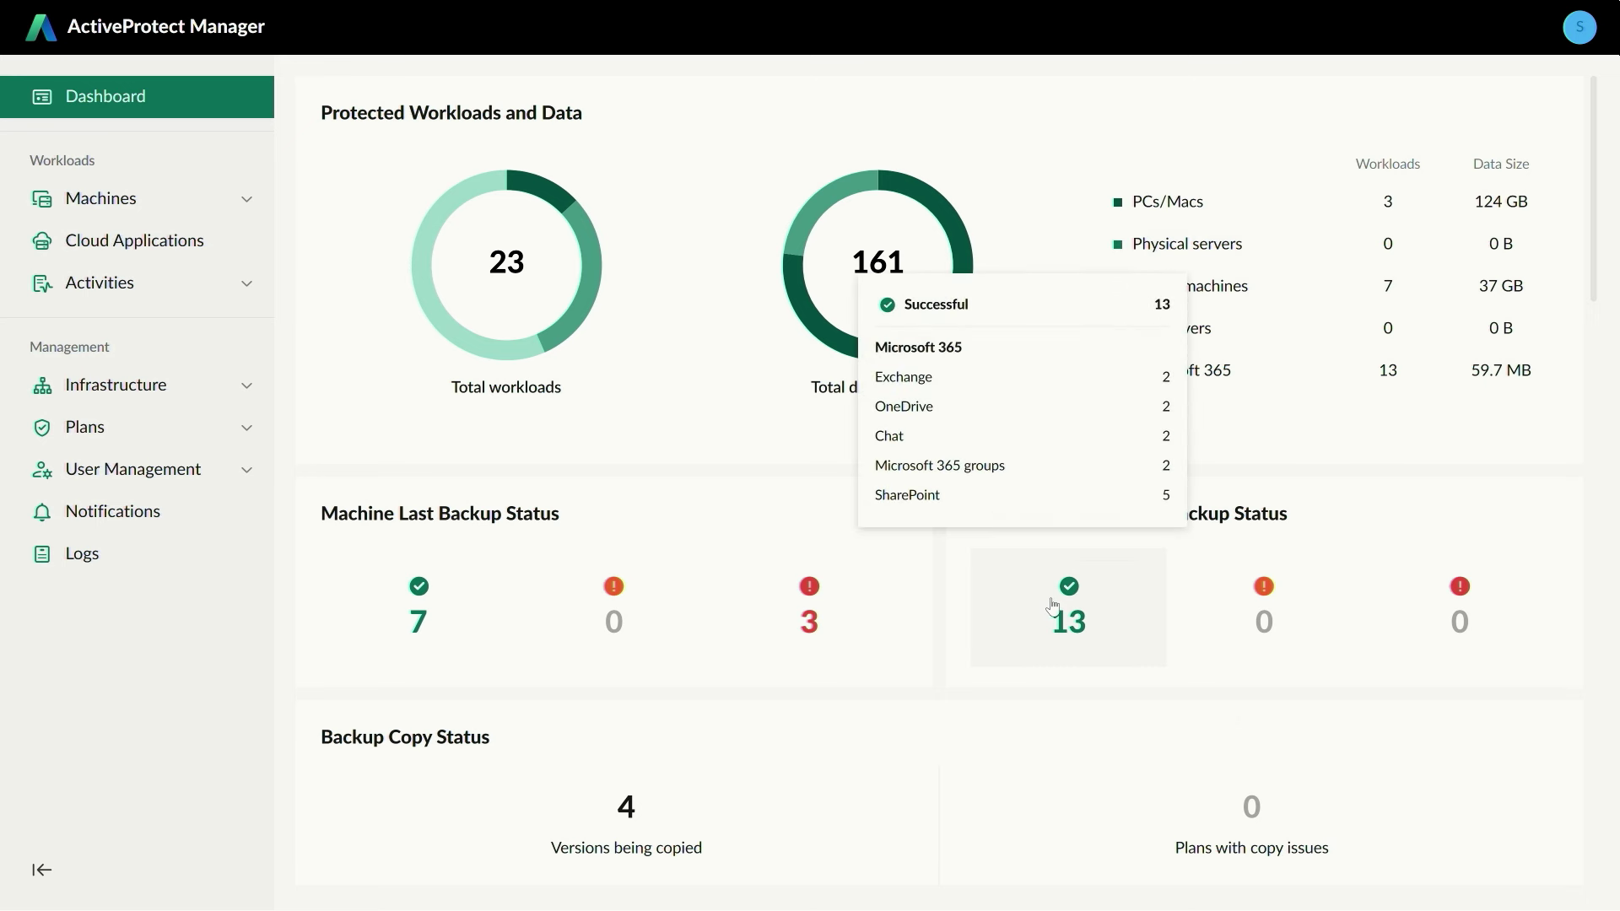
mouse_move(824, 614)
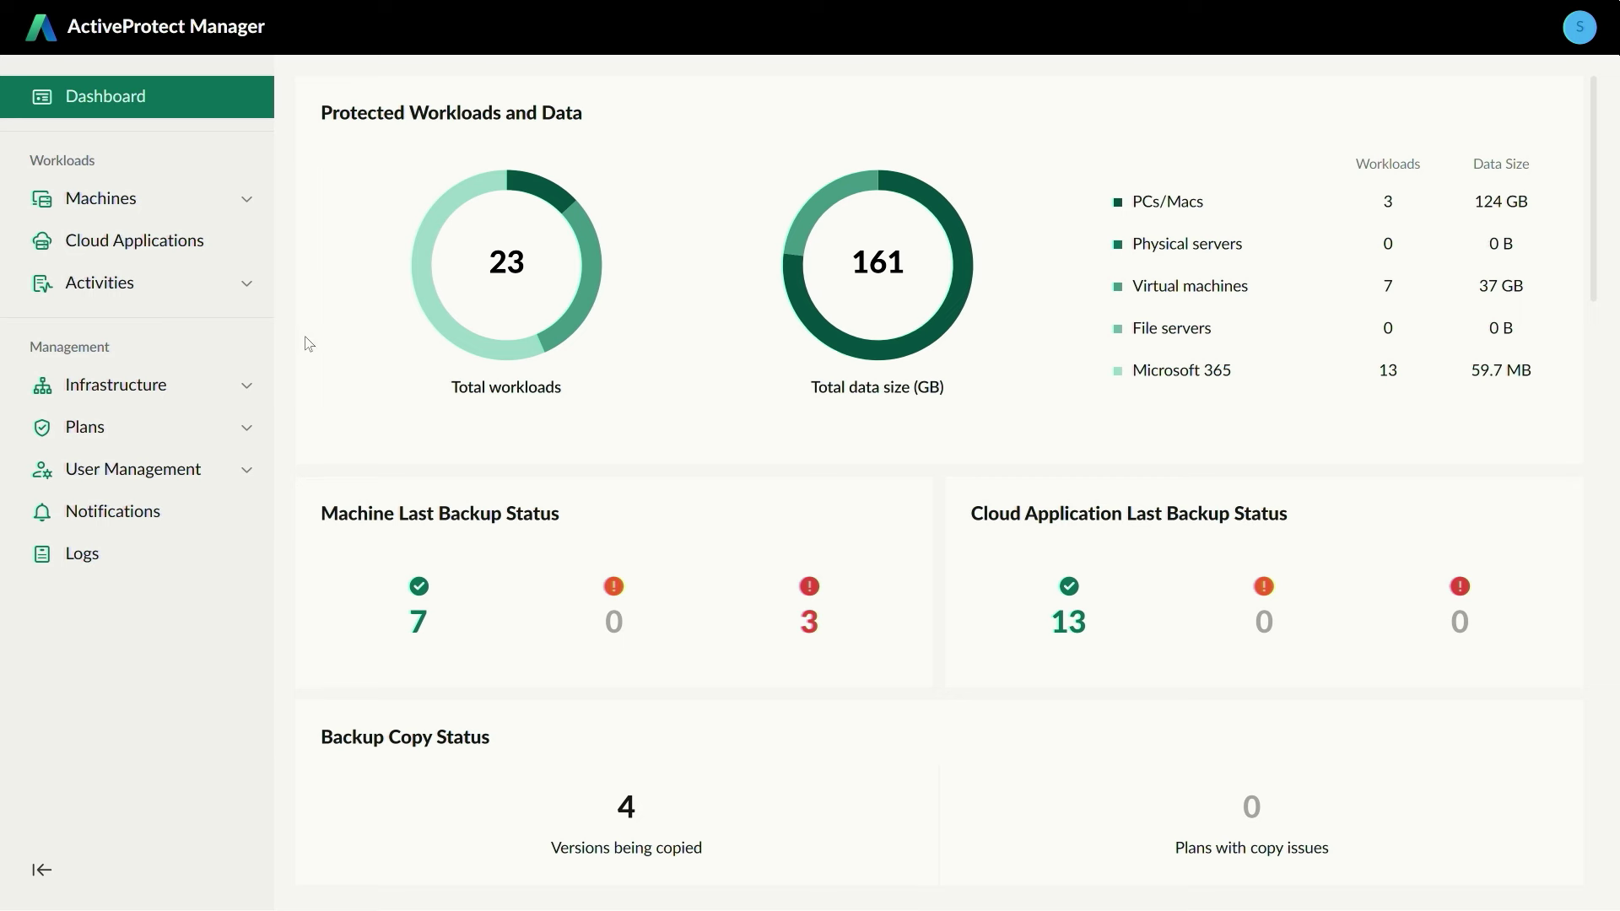
click(247, 198)
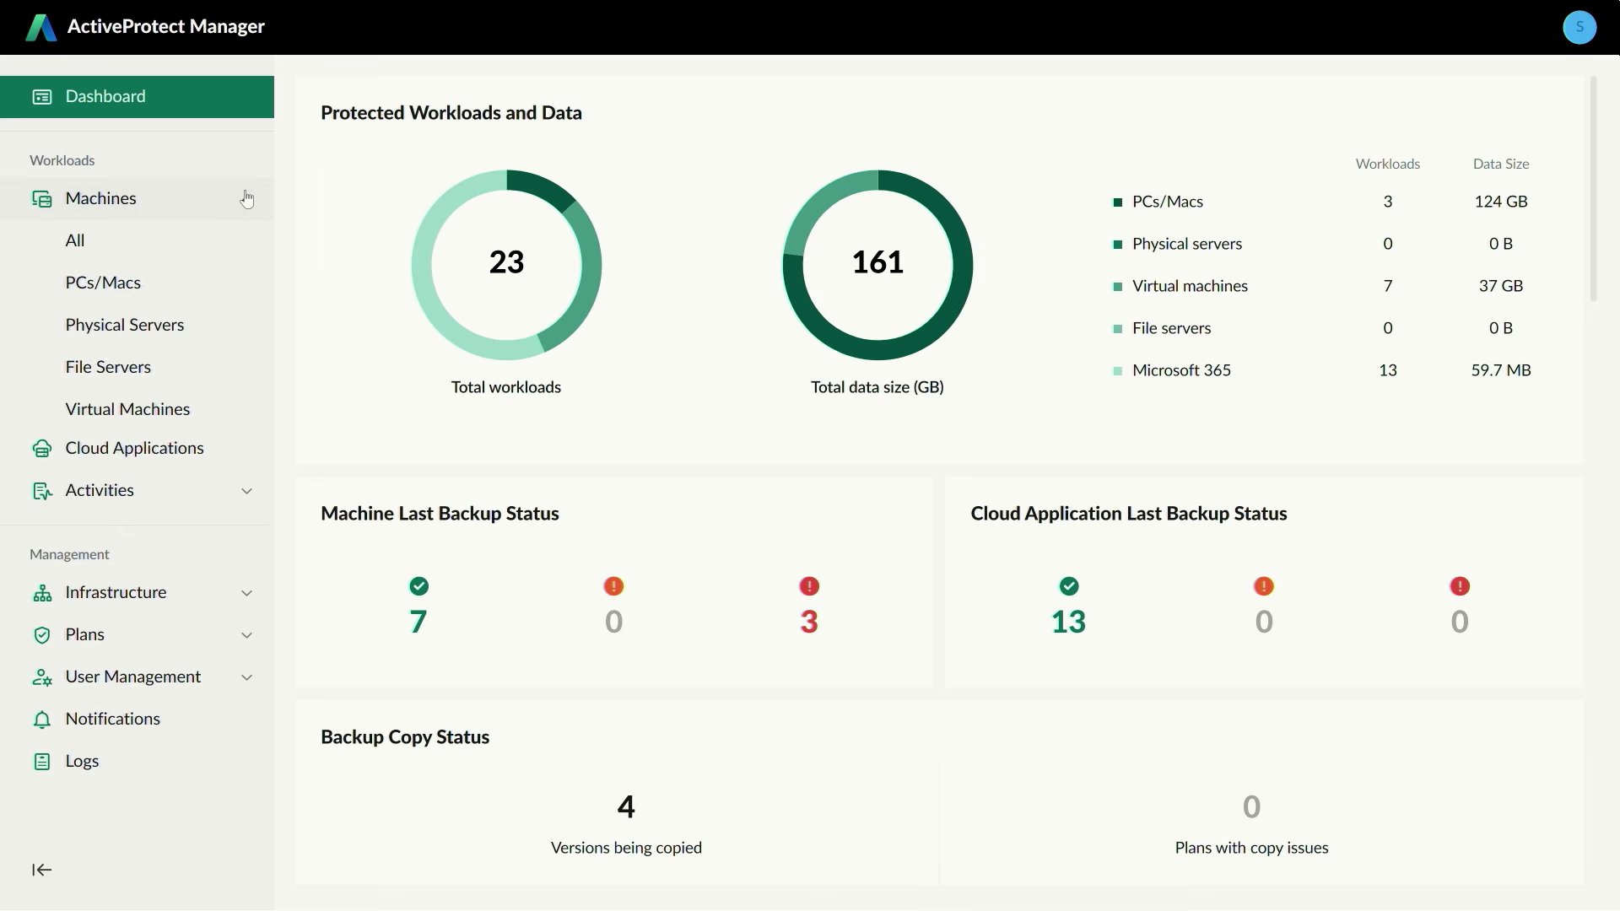
click(162, 240)
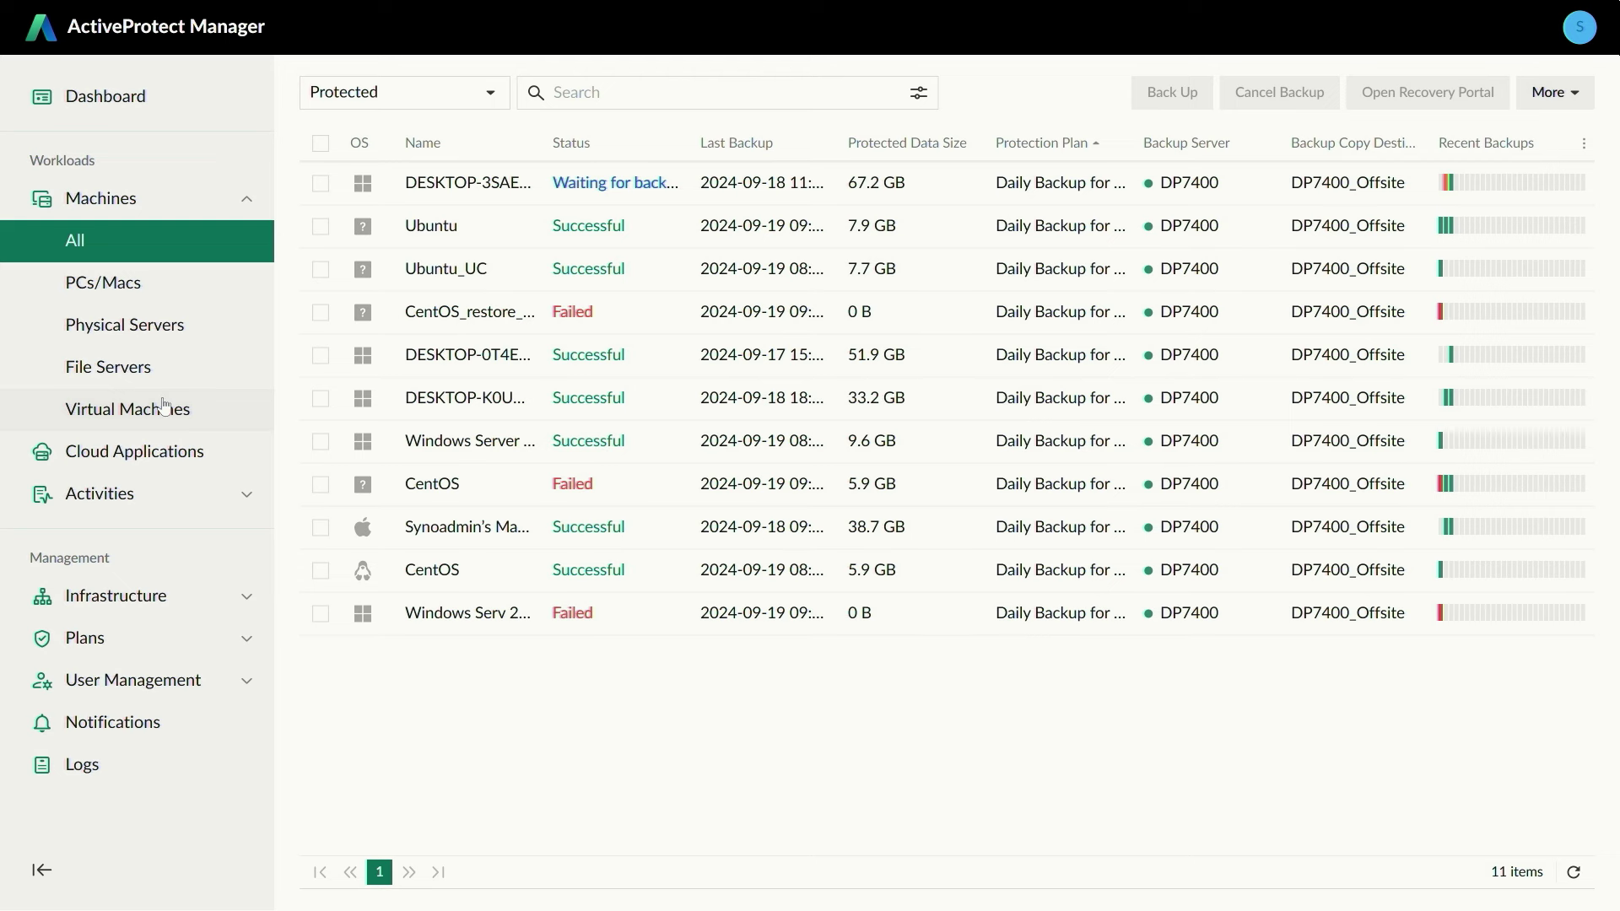
Step: Regenerate the PCs/Macs connect key for the Daily Backup for Clients & Server plan on backup server DP7400
click(167, 289)
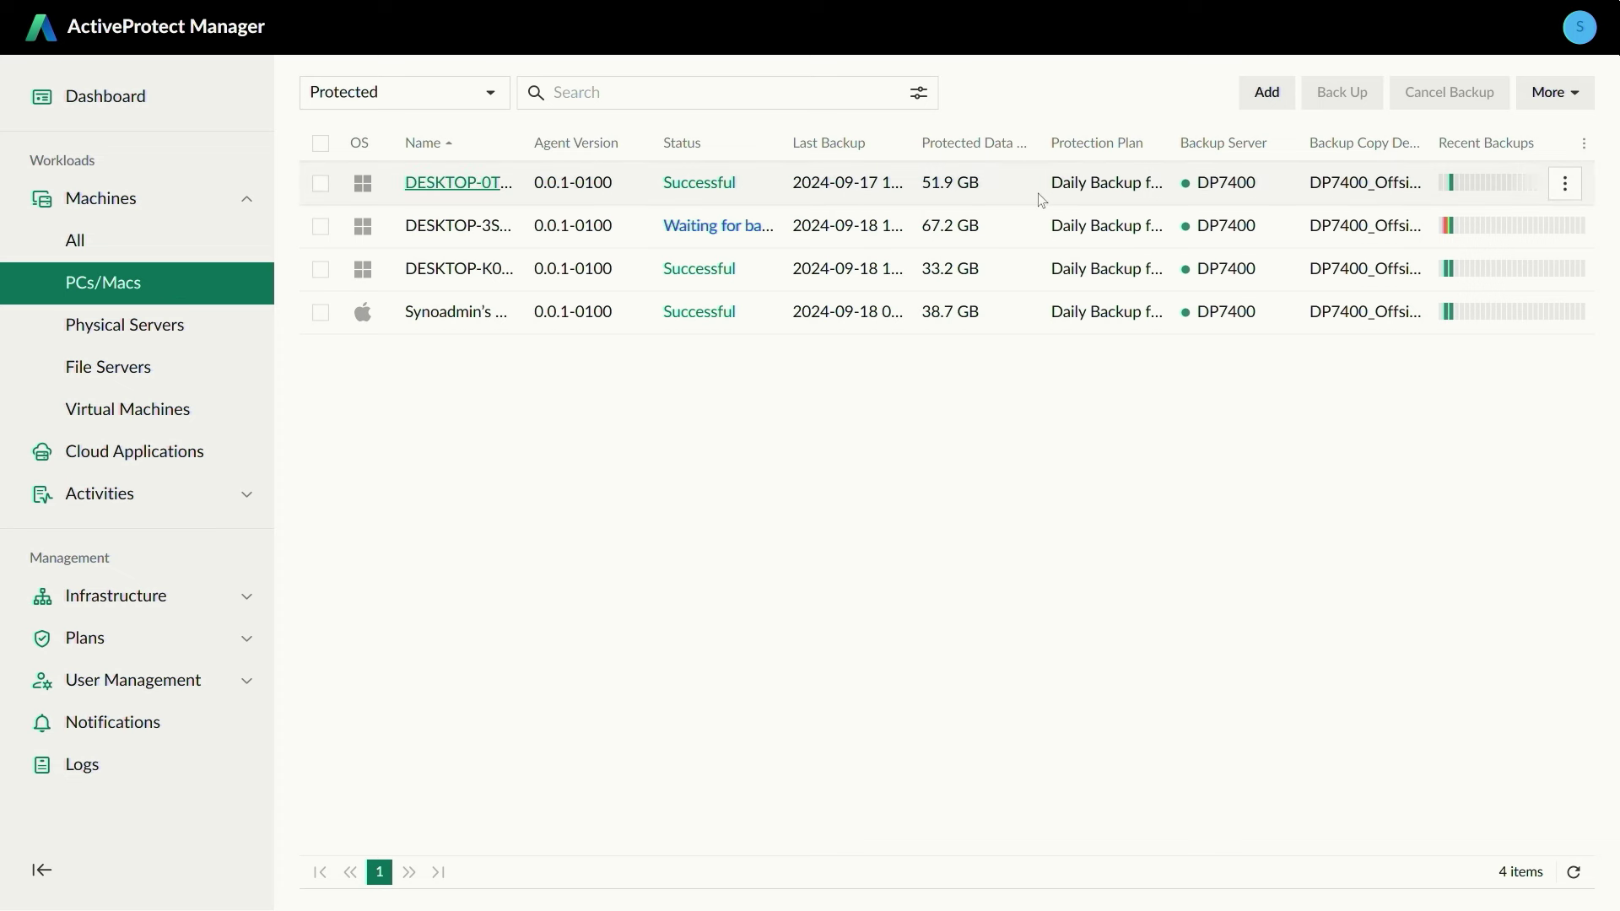
click(1293, 95)
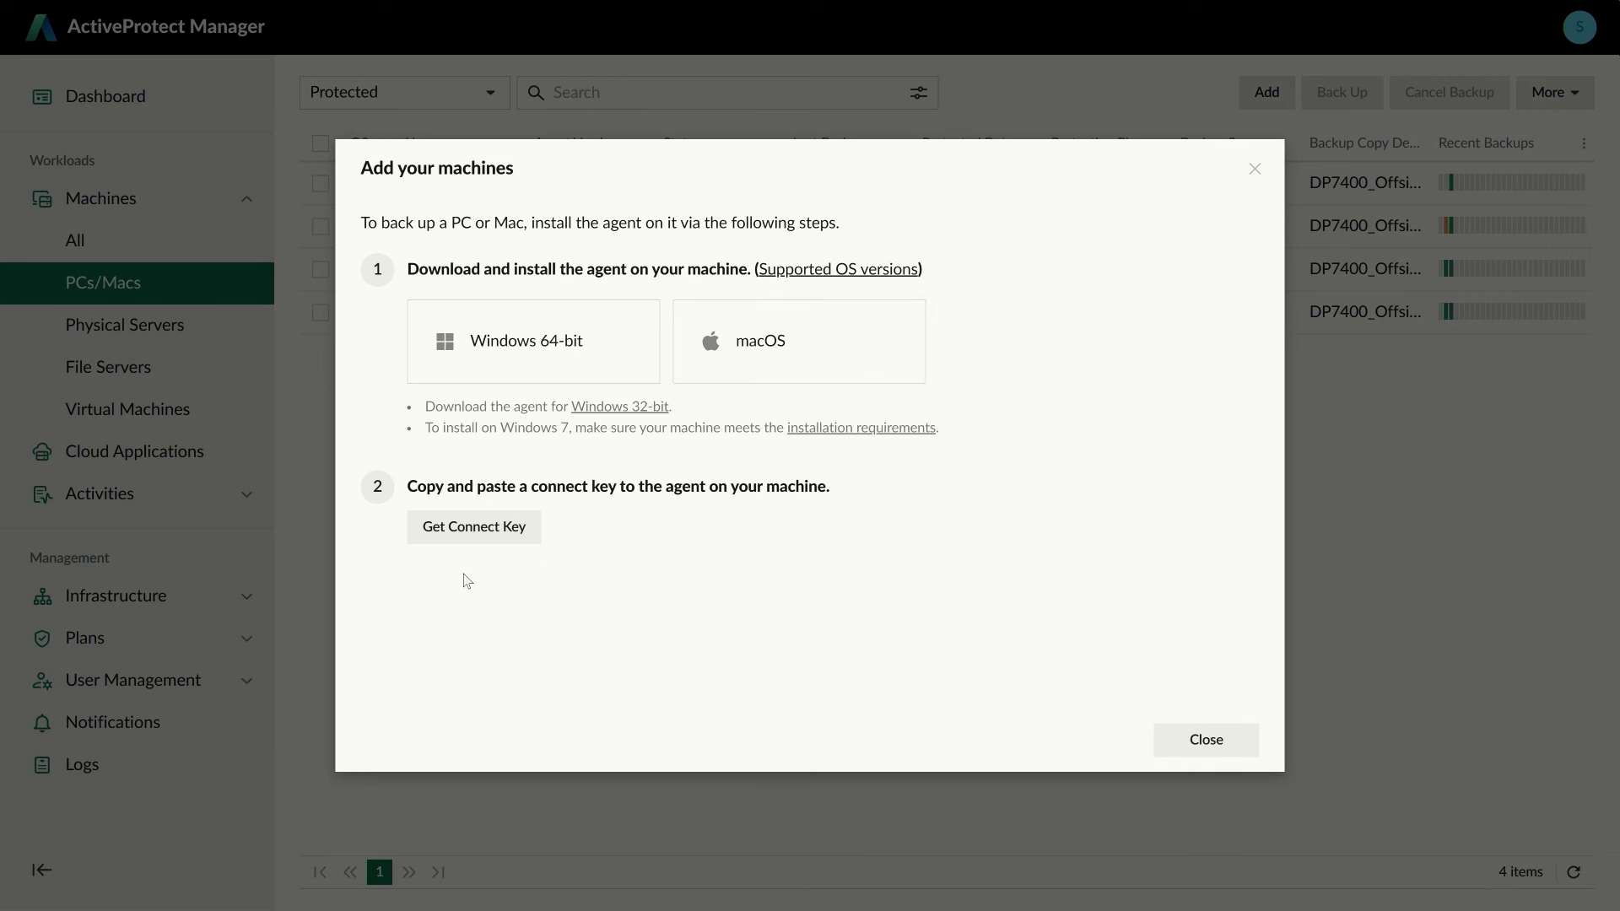
click(467, 545)
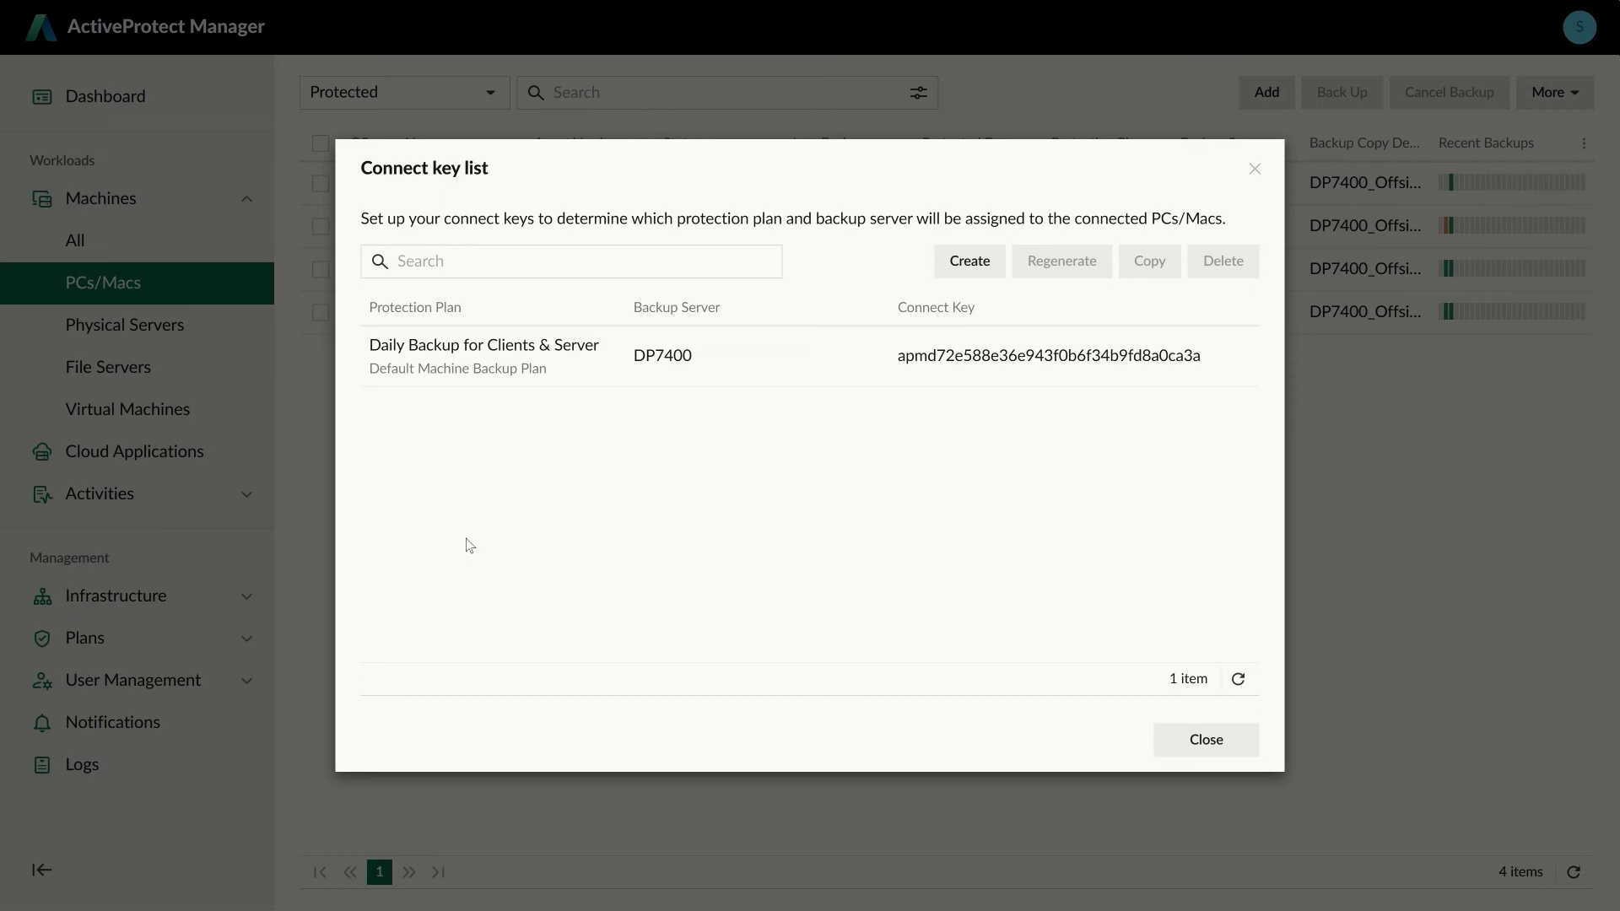
click(802, 346)
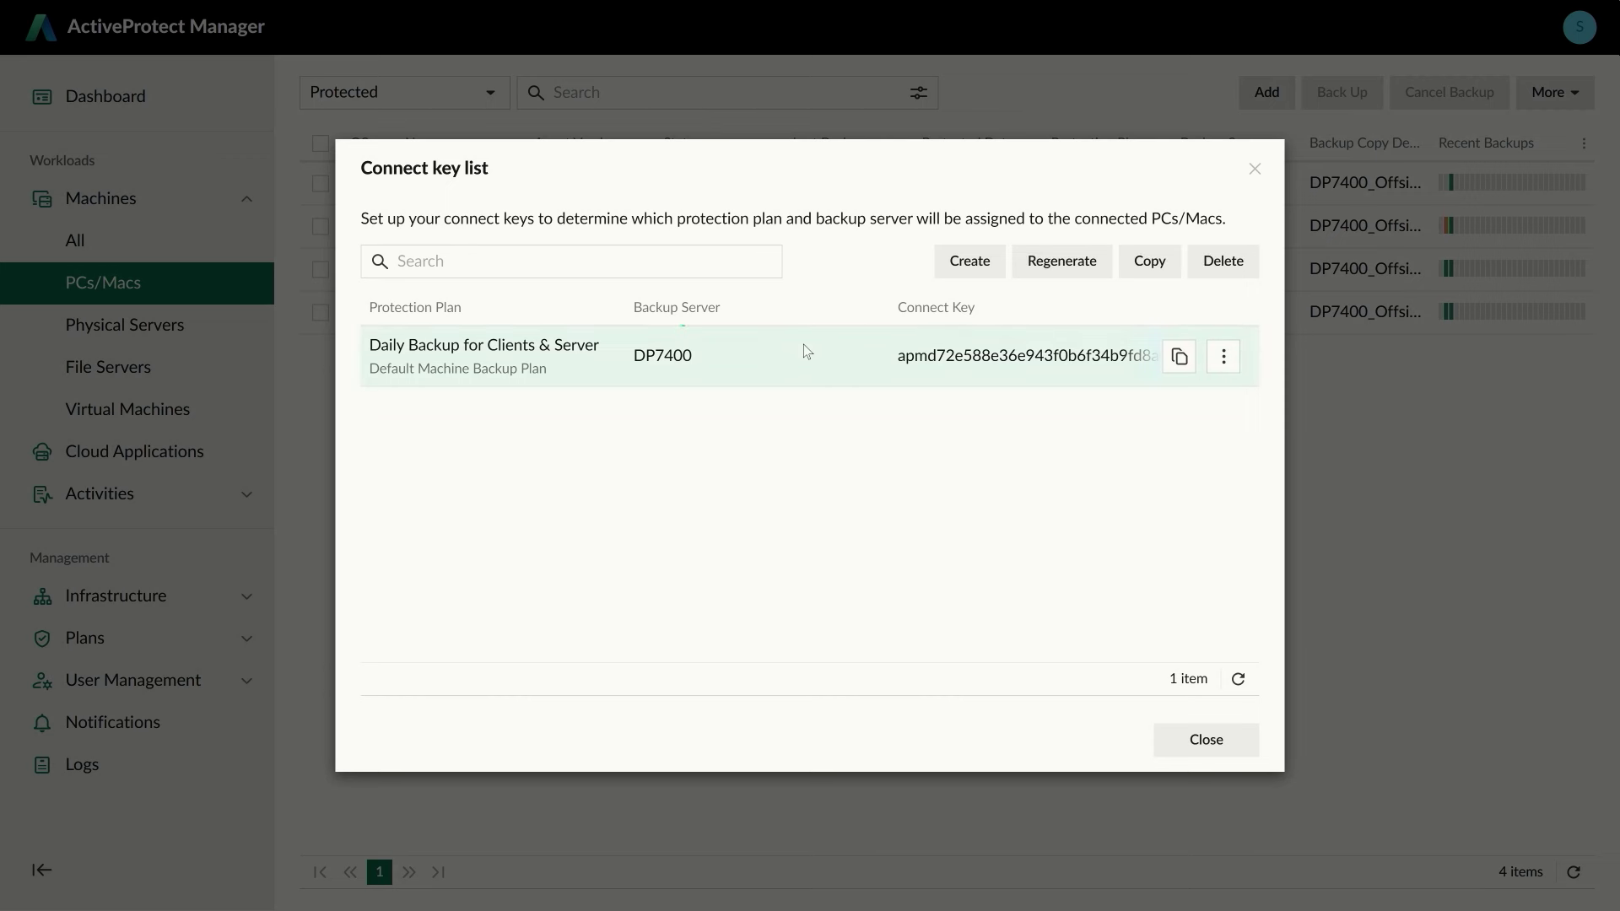
click(1093, 276)
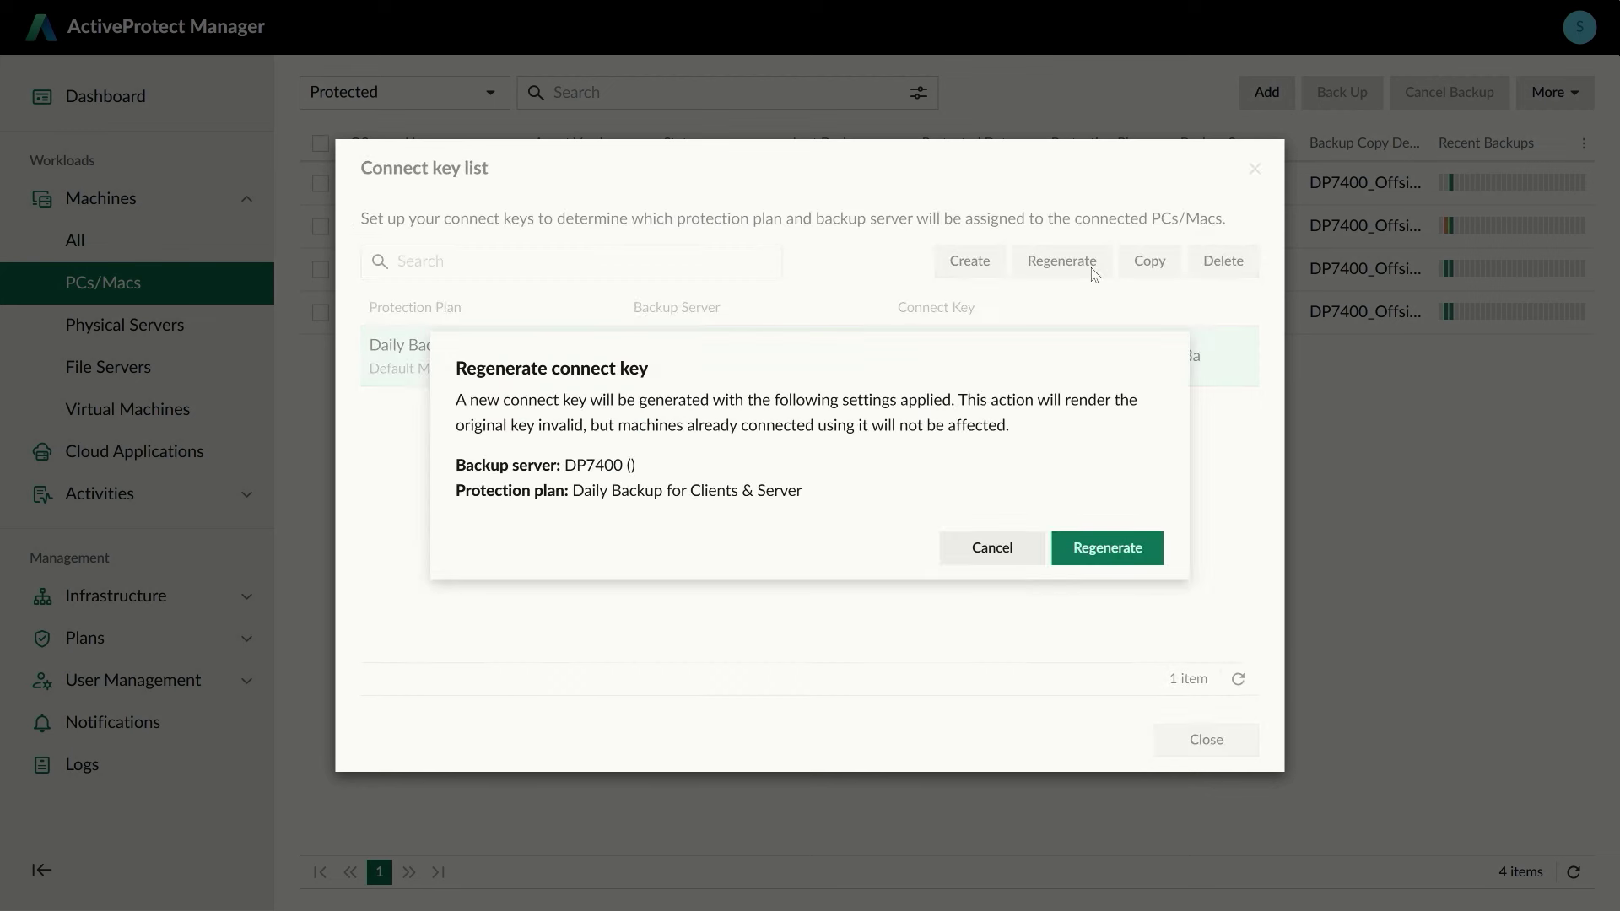
click(1094, 556)
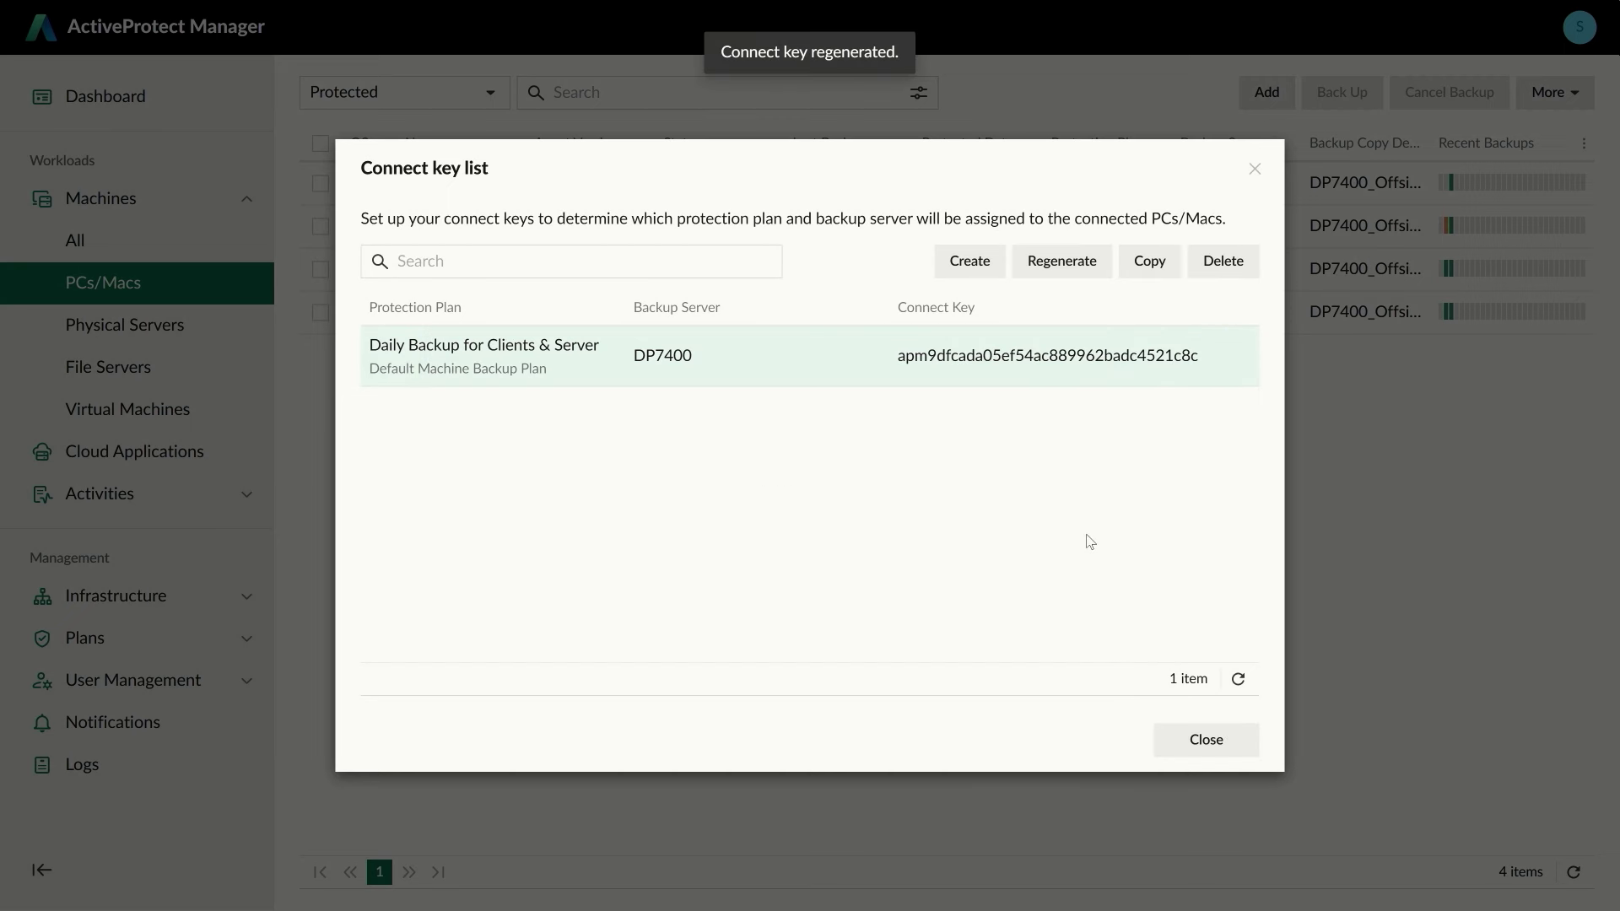
Step: Copy the regenerated connect key and close the key list and the machine-adding dialog
click(1160, 264)
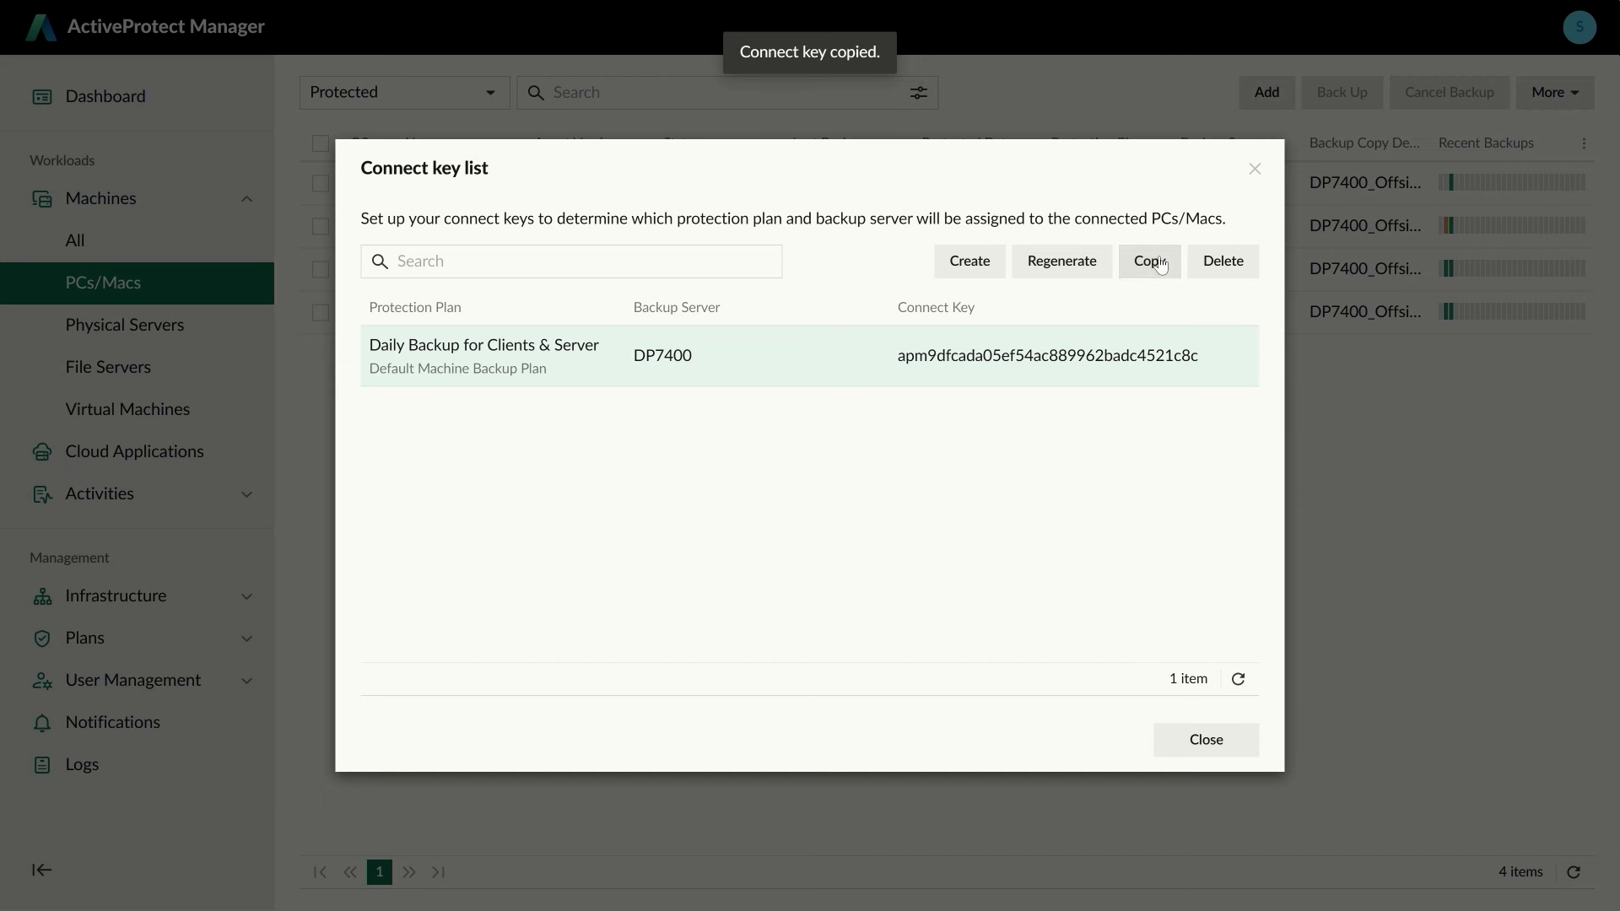
click(1177, 742)
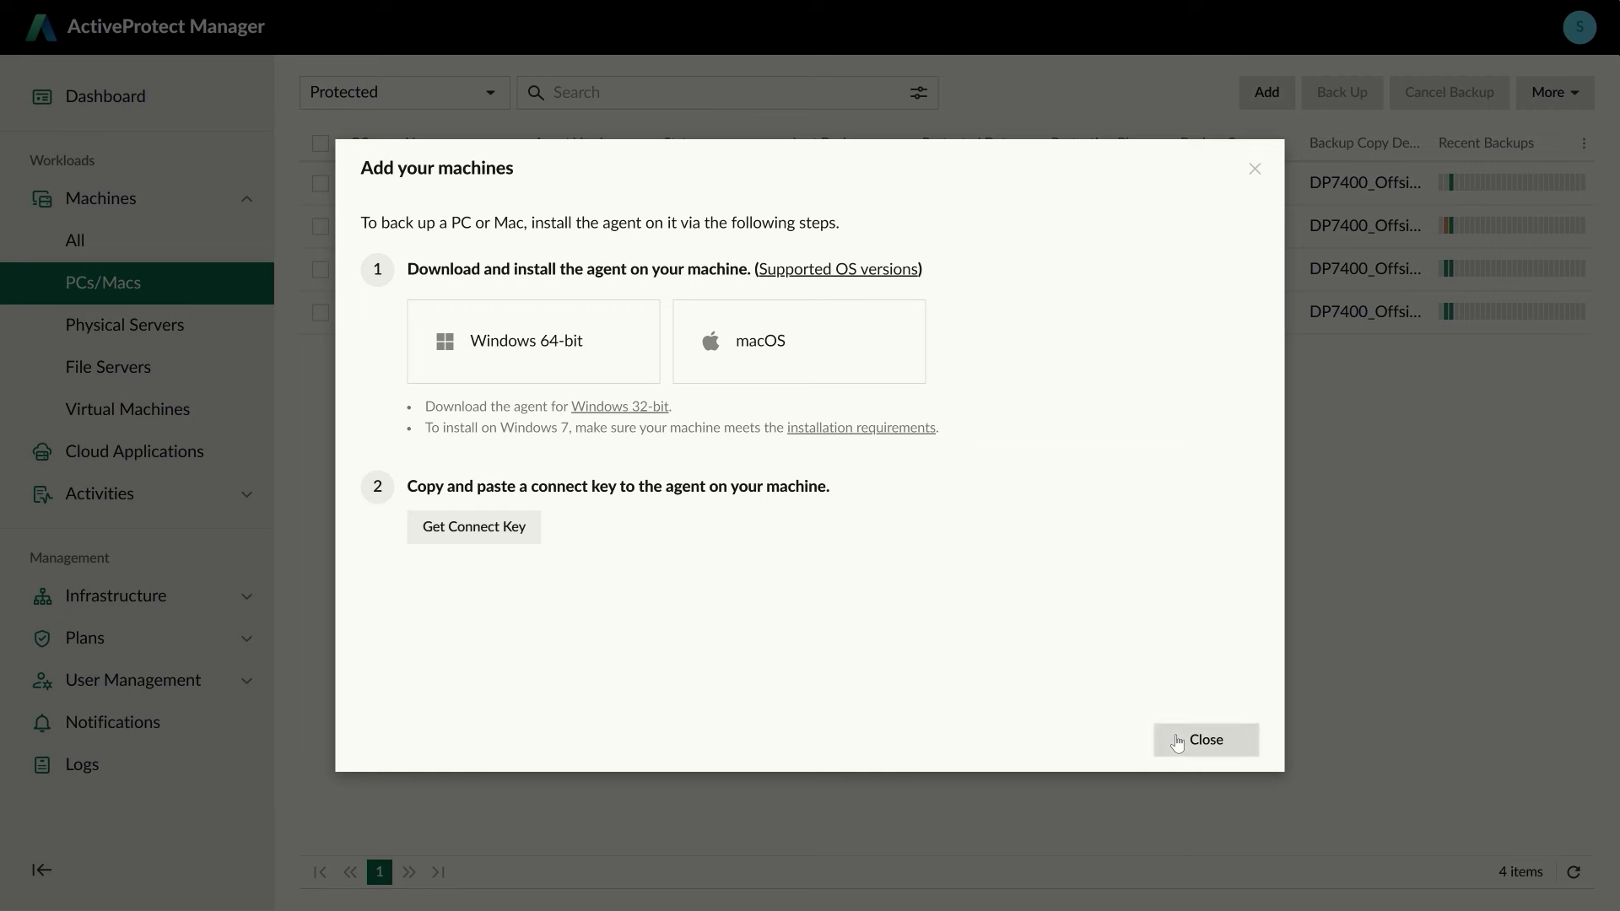
click(1178, 743)
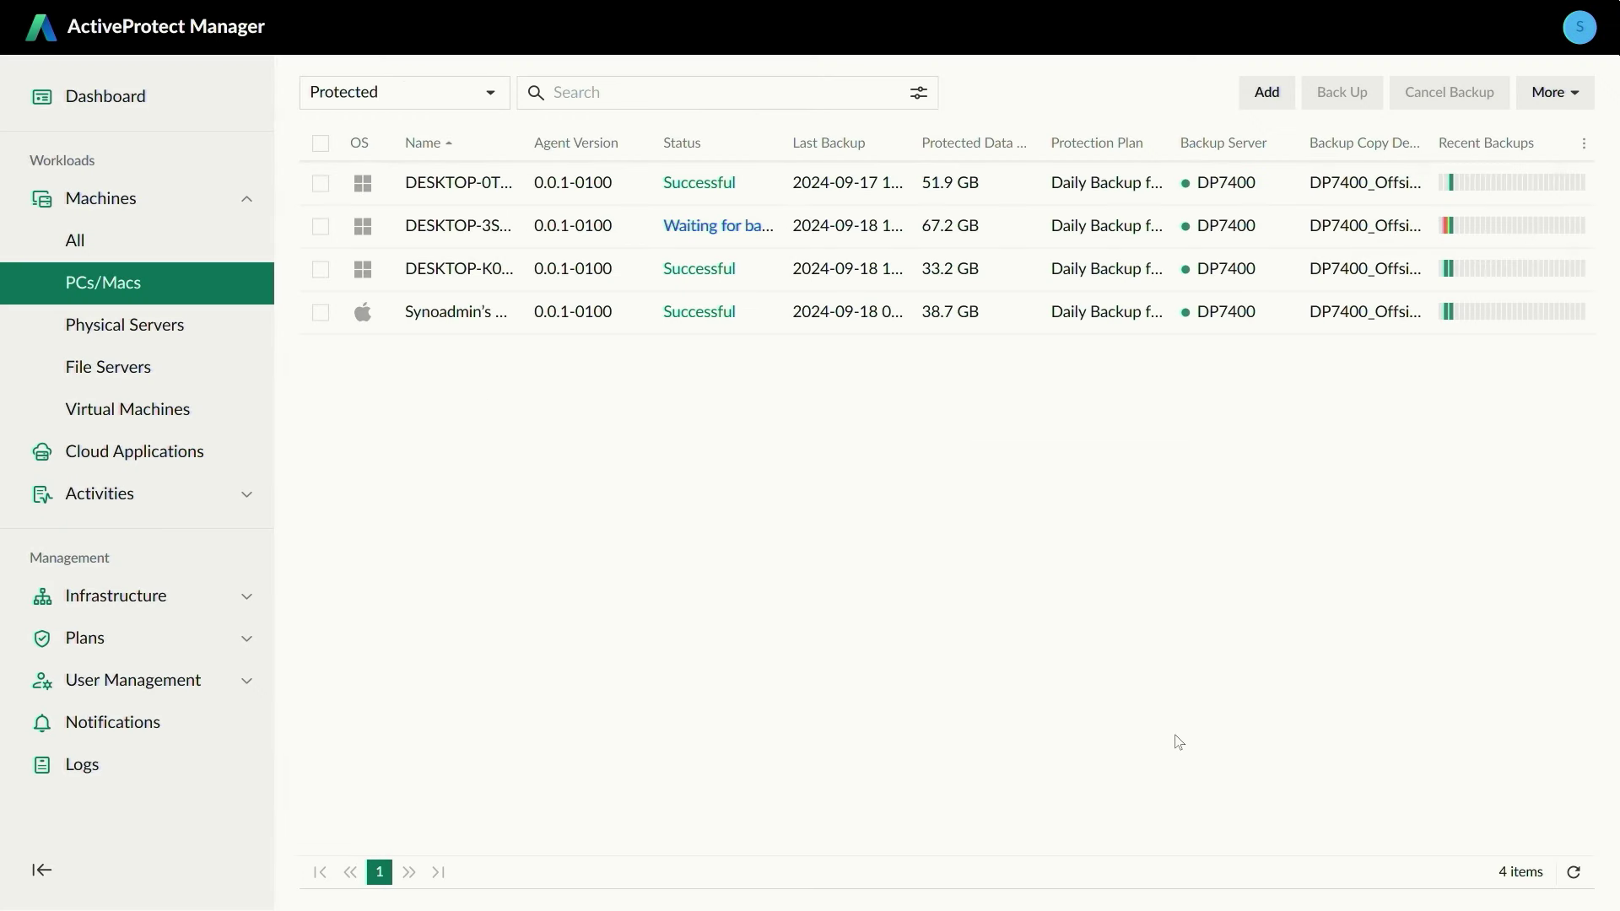
Step: View the cloud application workloads and open the list of protection plans
click(240, 197)
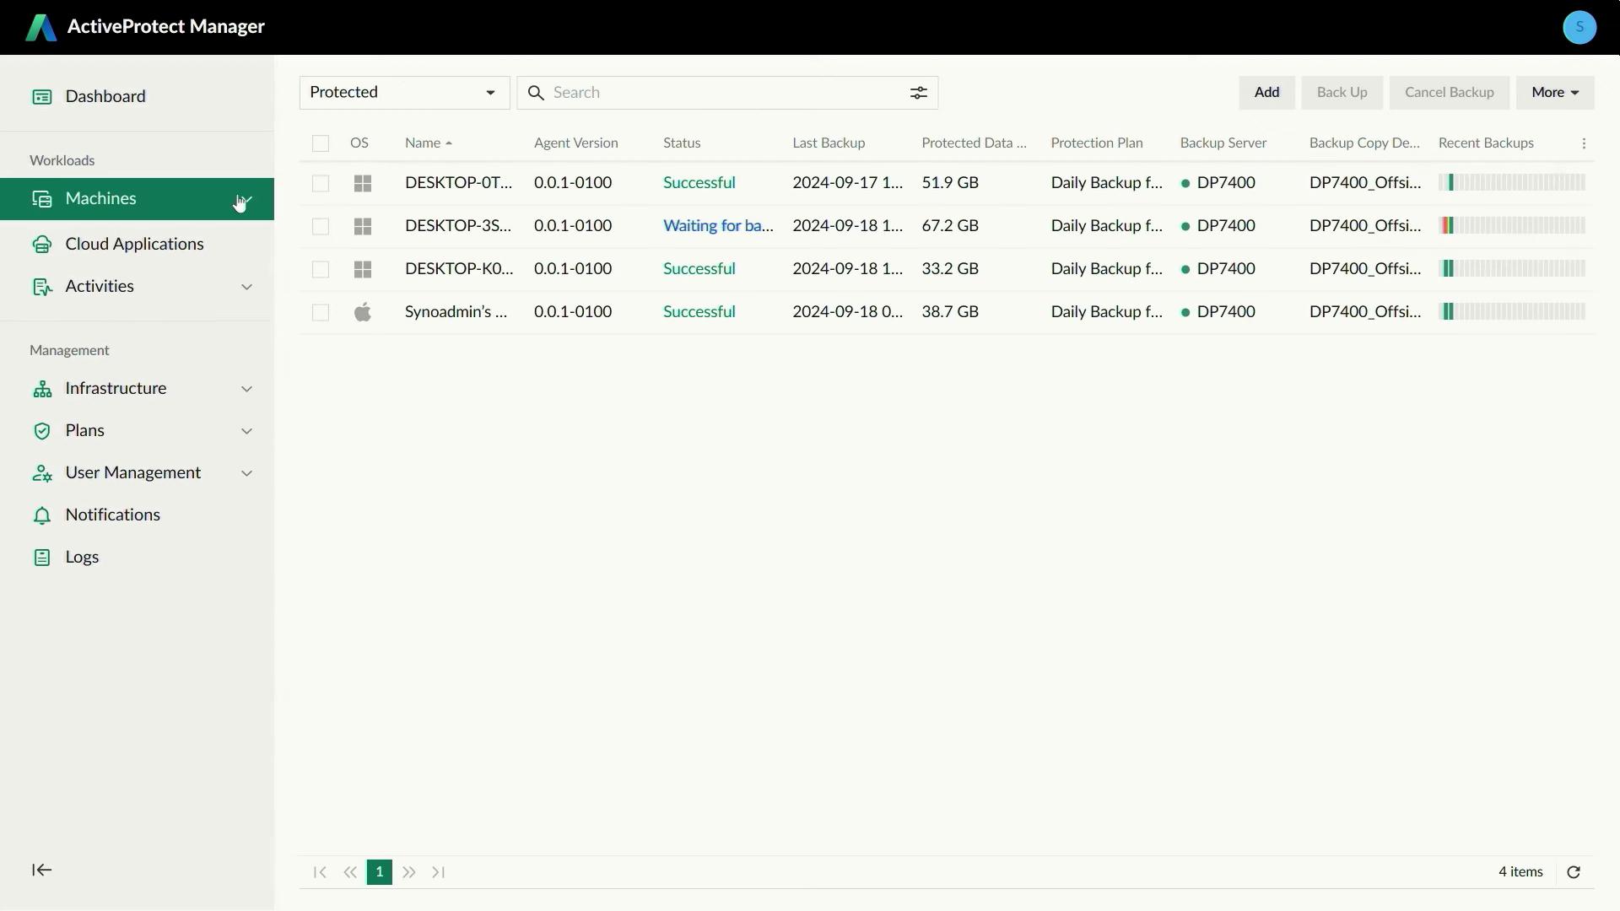
click(198, 245)
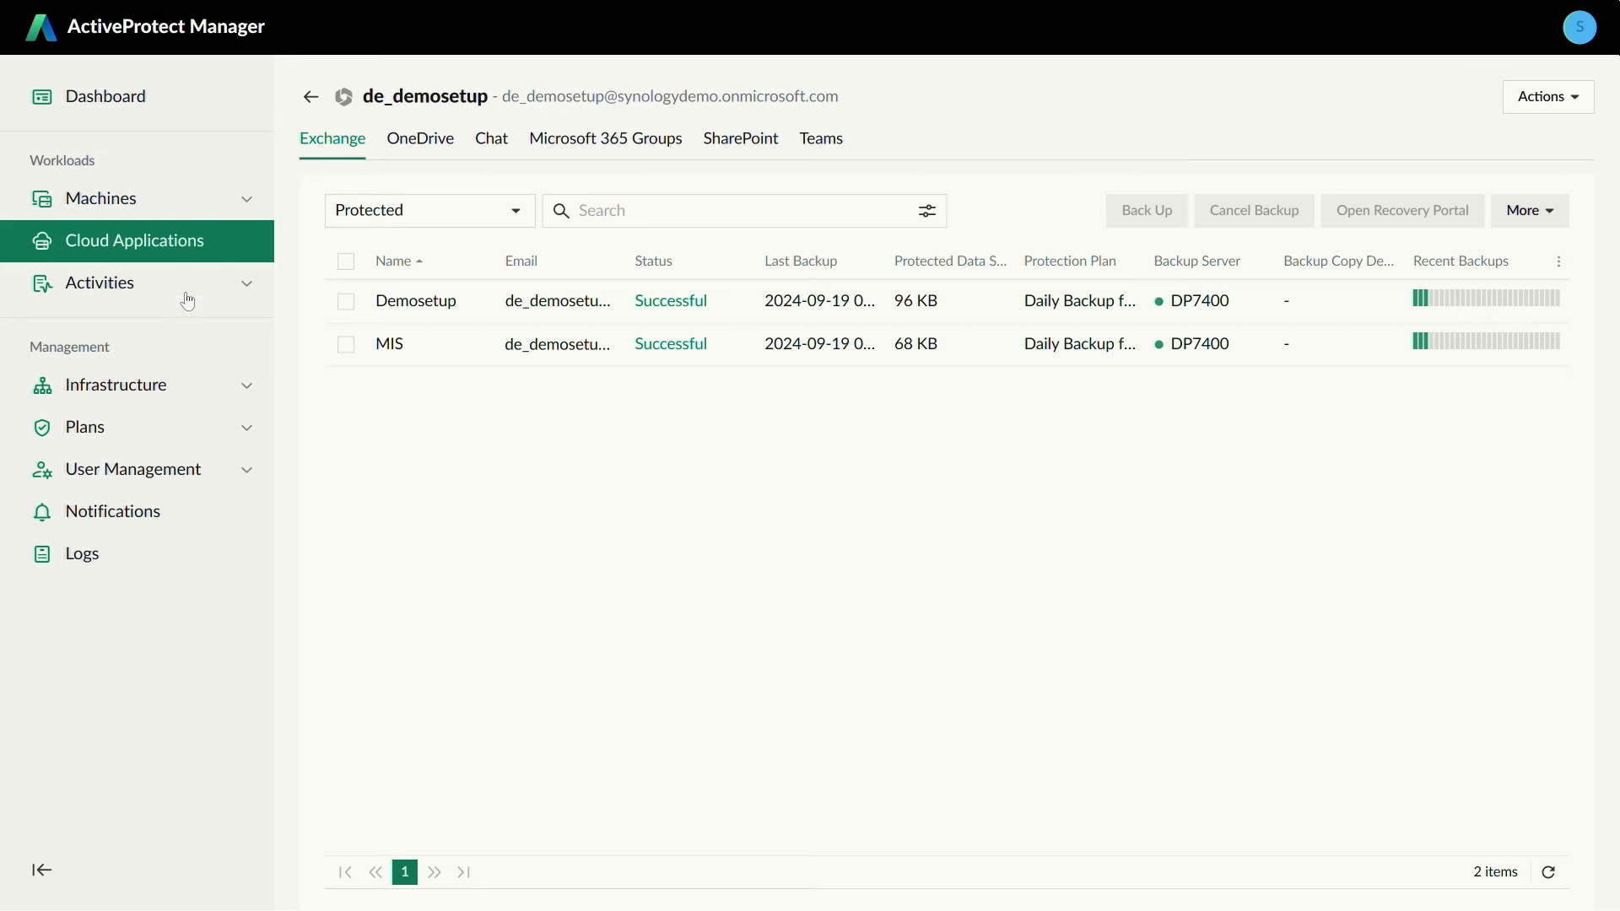
click(184, 432)
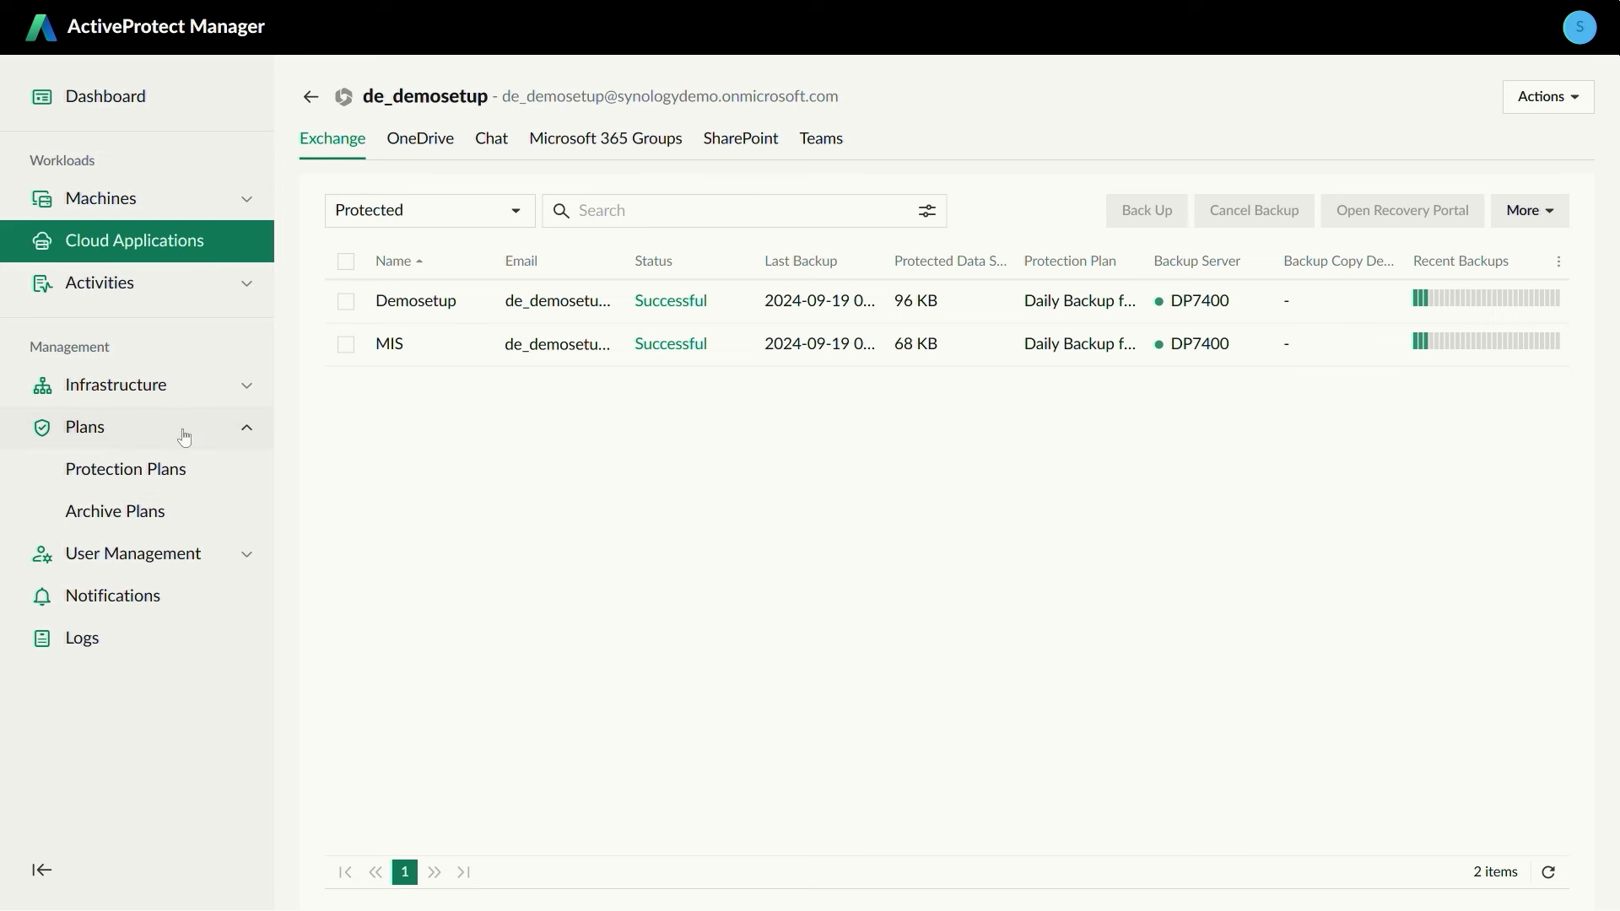
click(195, 474)
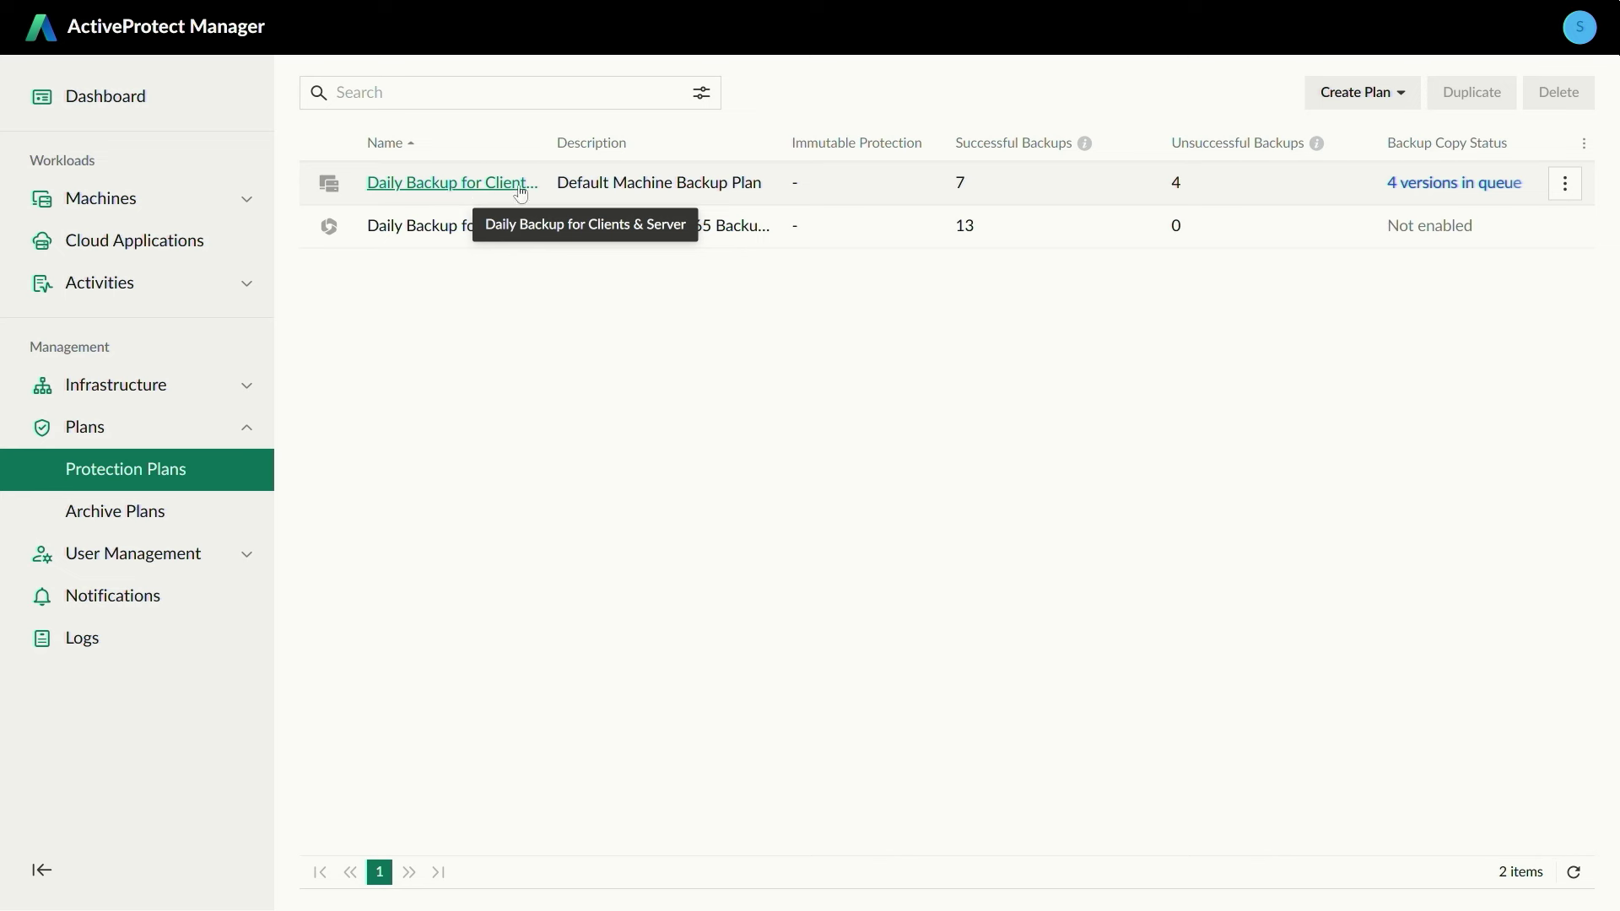
Step: Start a new plan for physical & virtual machines, choosing Protection plan as the plan type
click(1341, 93)
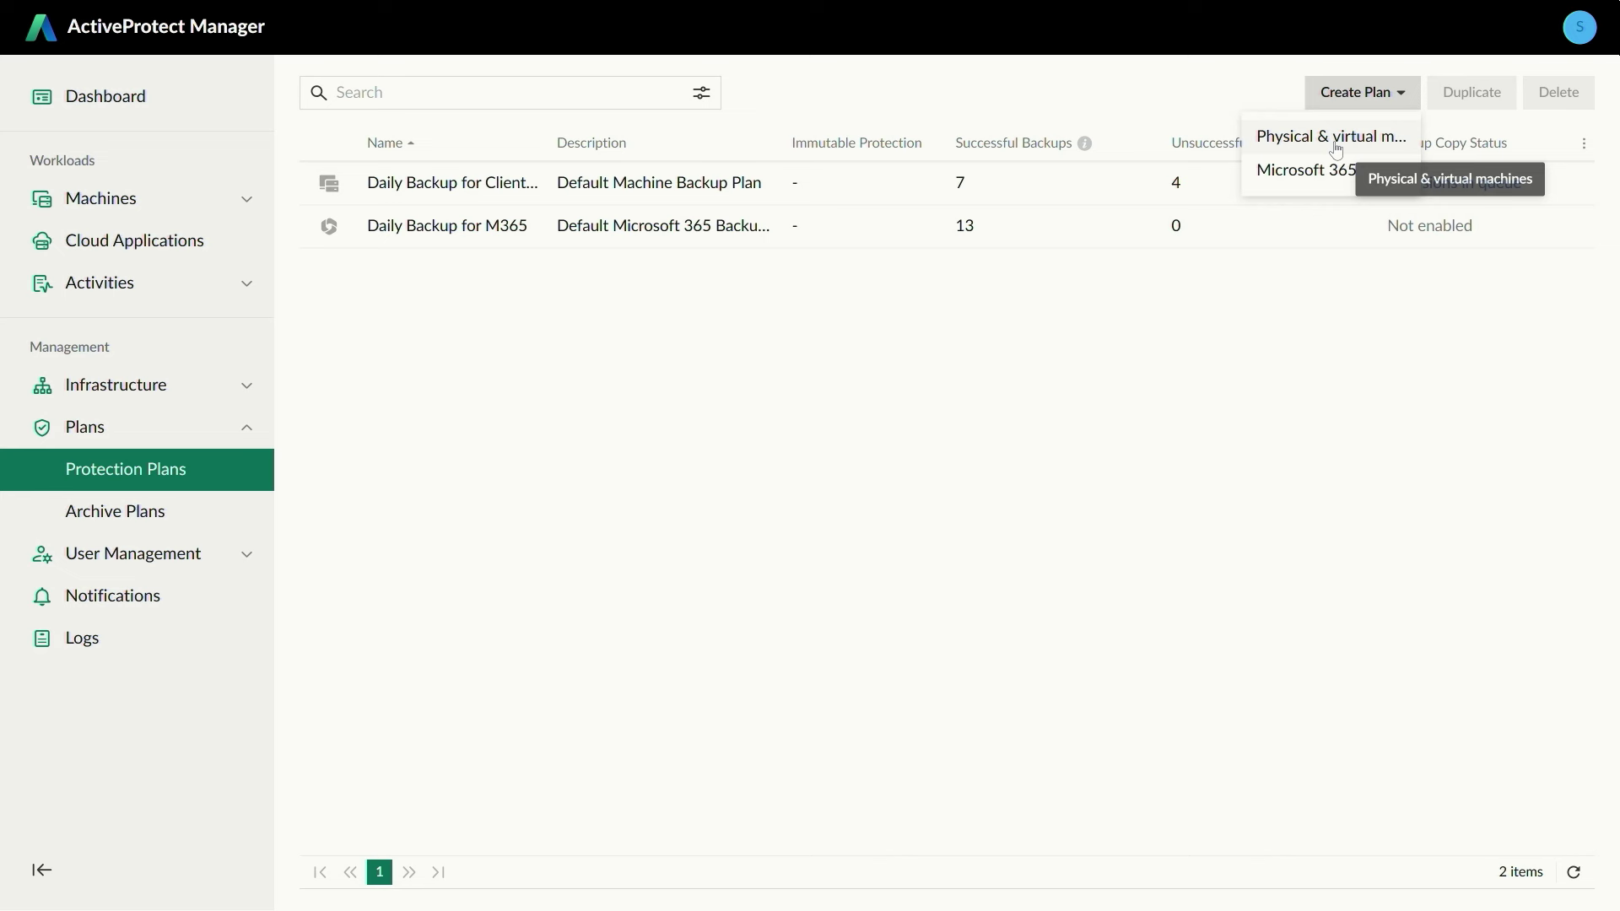
click(1335, 137)
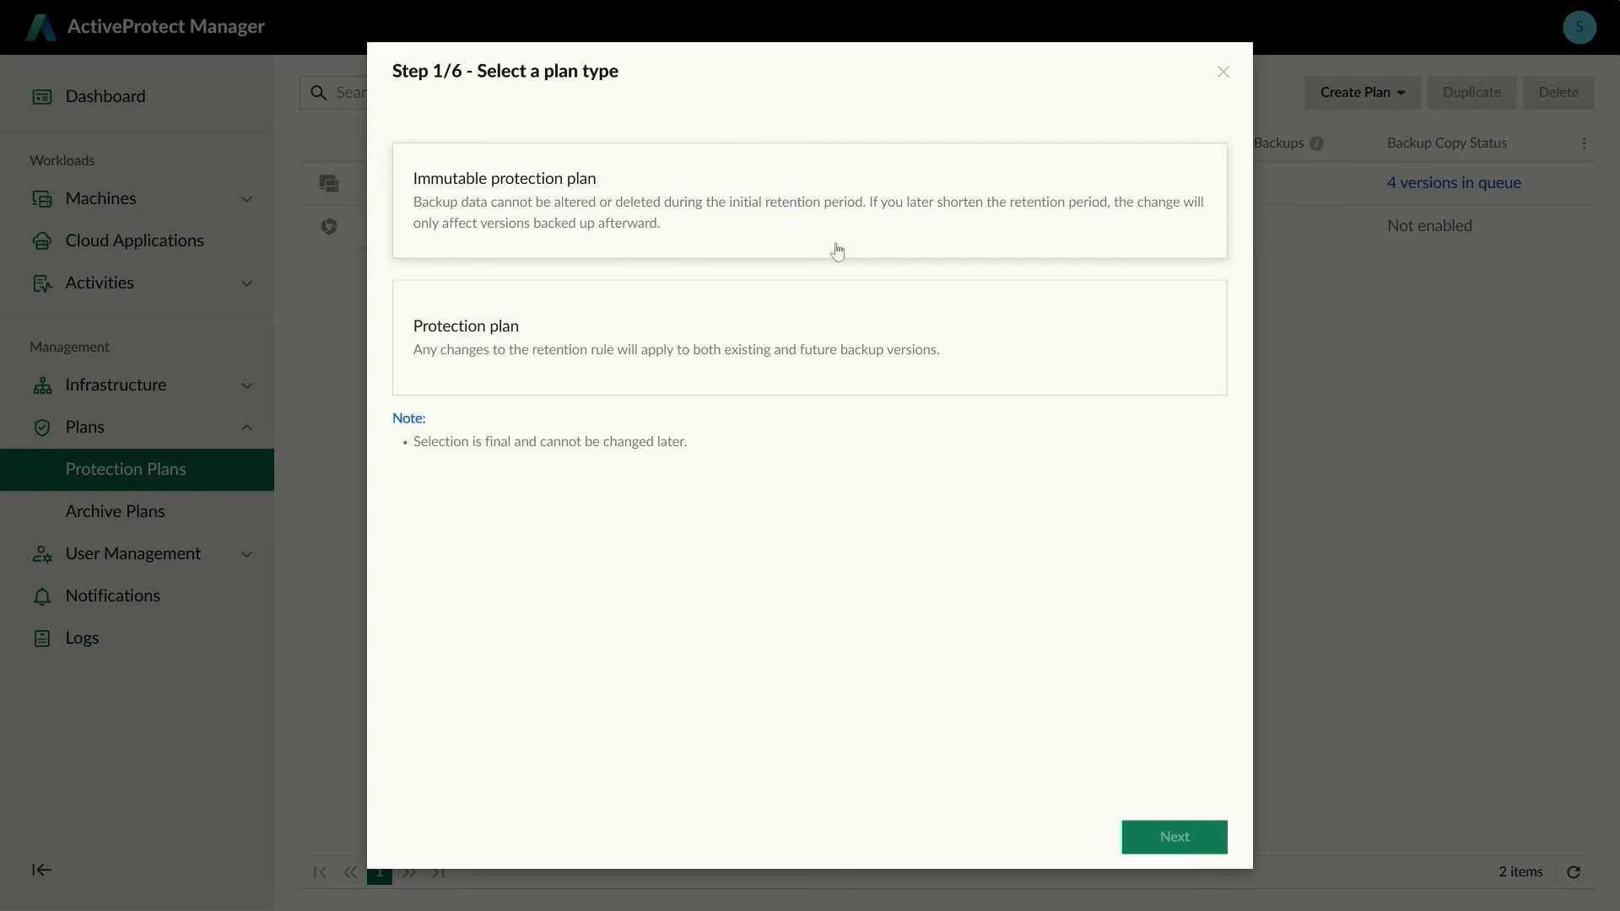
click(808, 252)
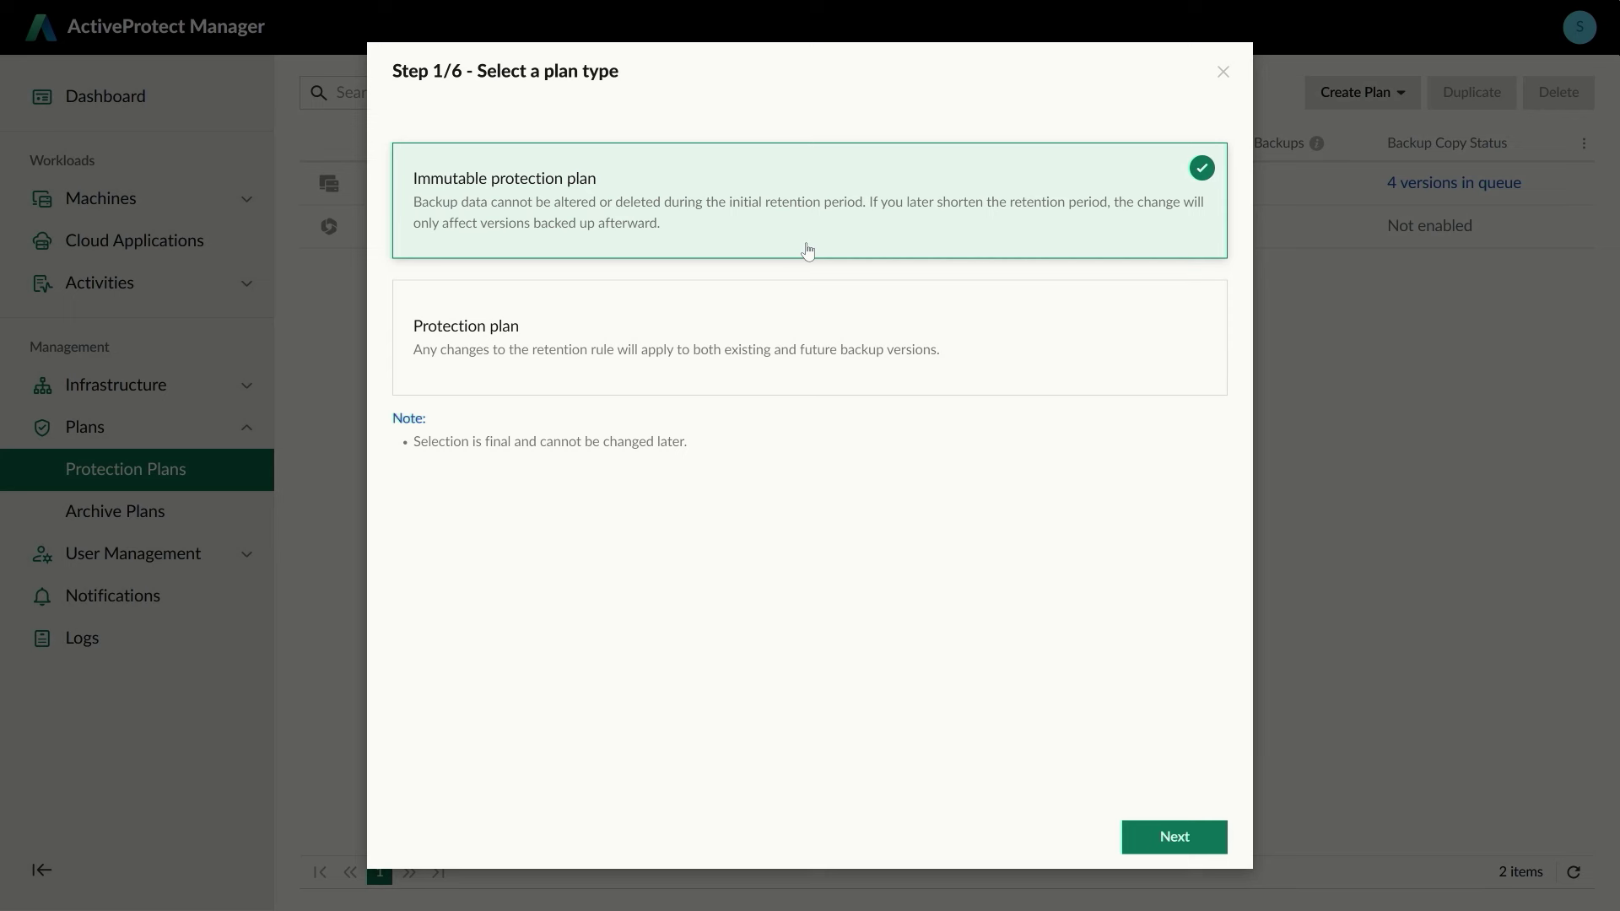
click(803, 329)
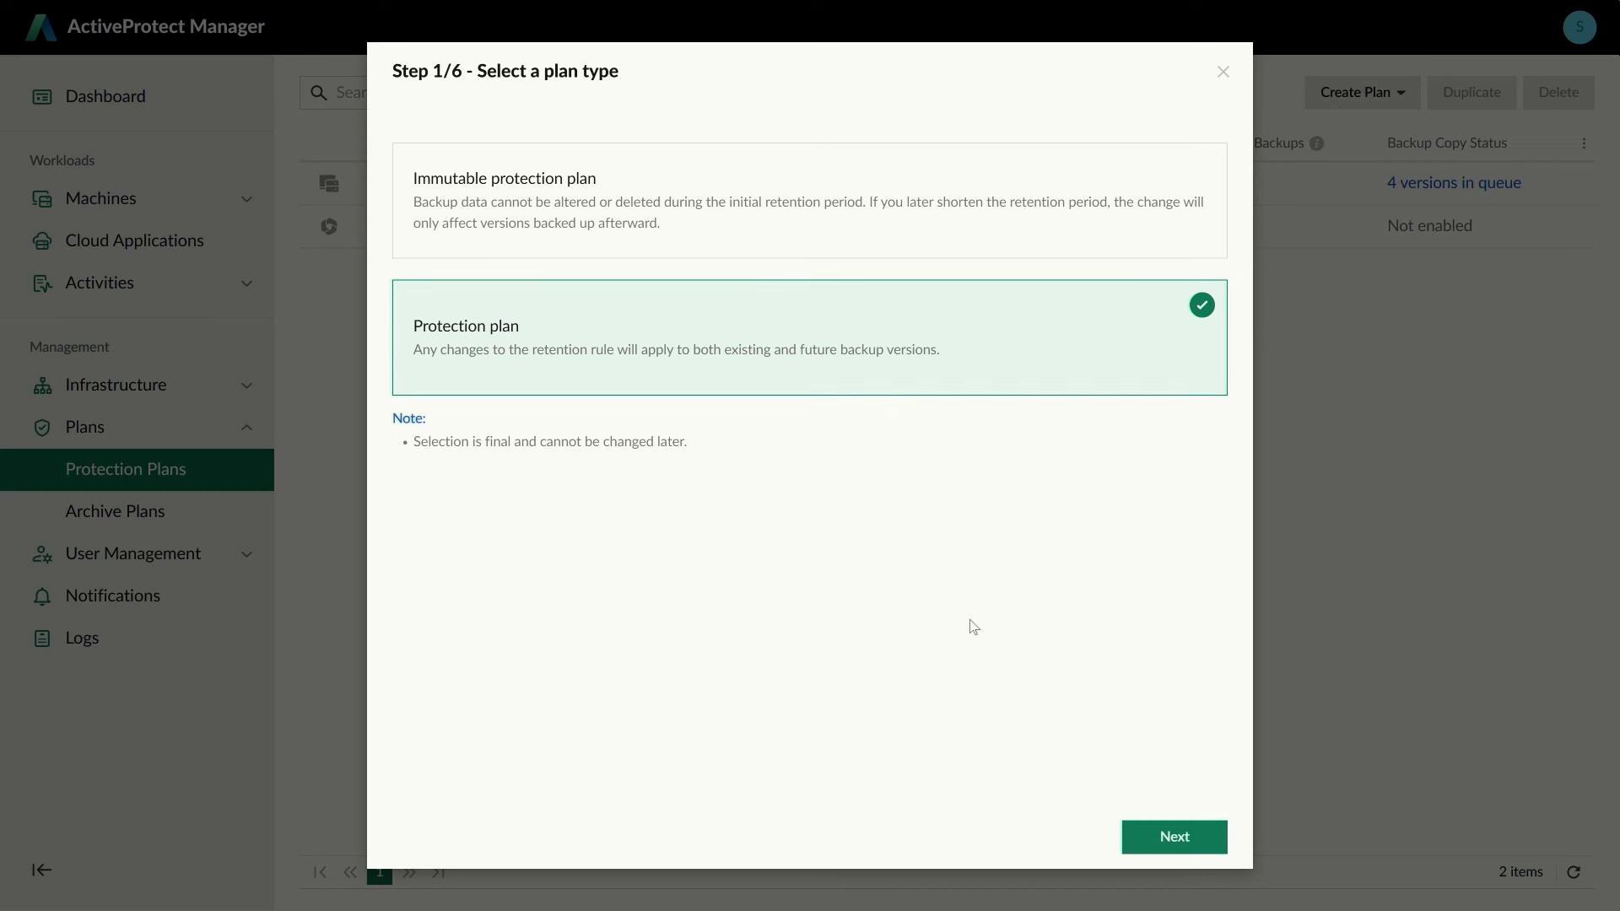
click(1129, 837)
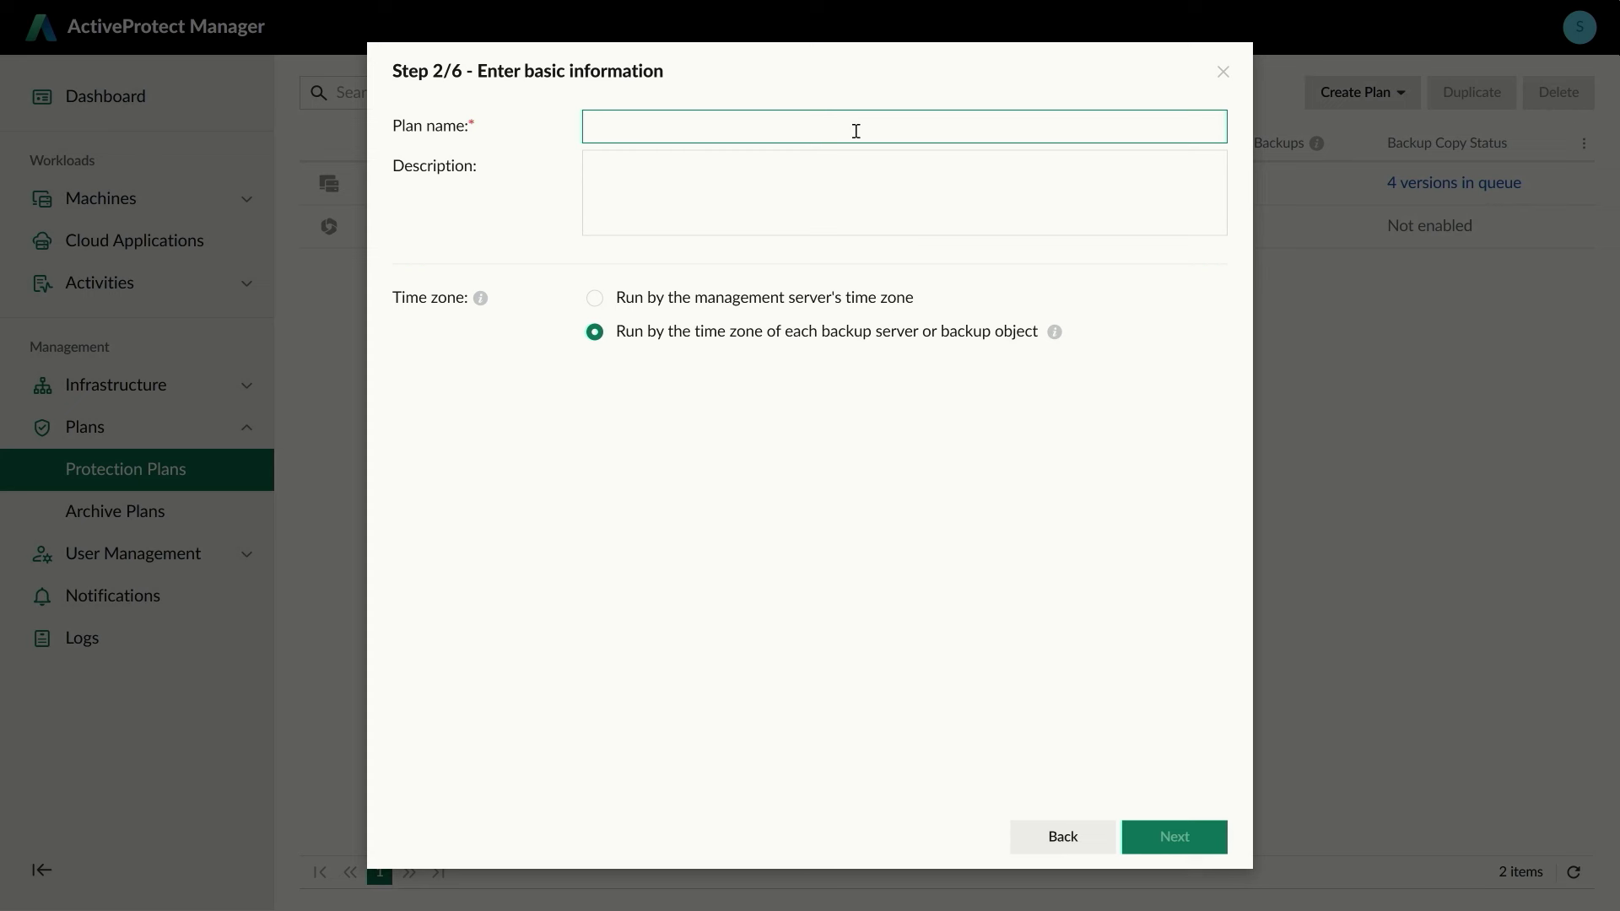
Step: Name the plan "Factory 5 Production Line 3" and enter "-" as its description
text(Factory 5 P)
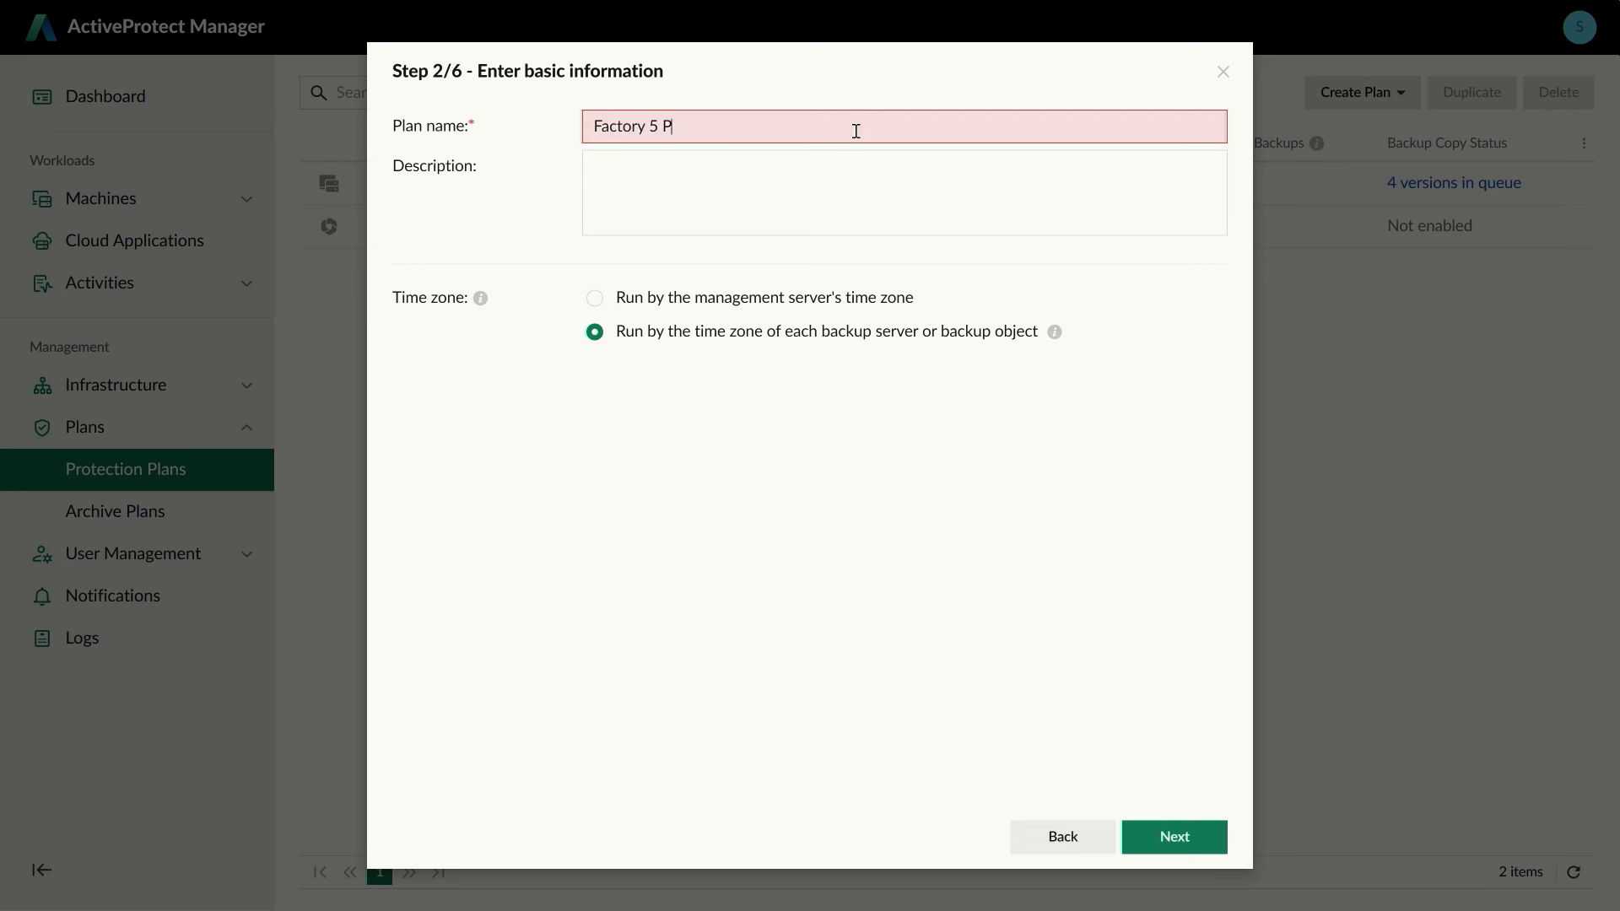
text(roduct)
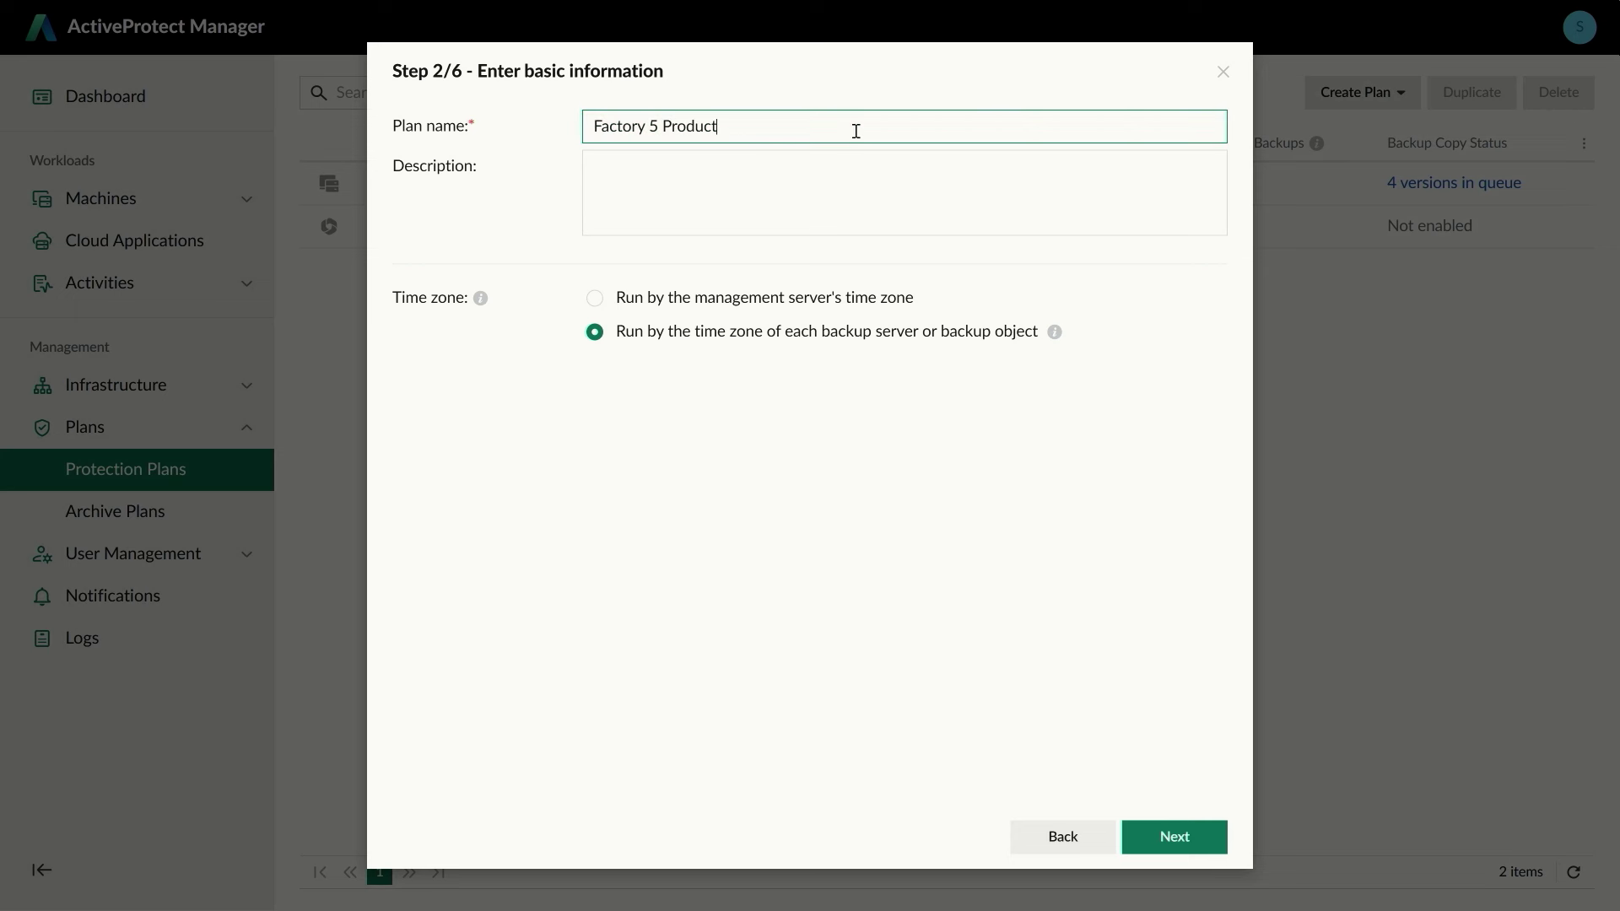
text(ion Li)
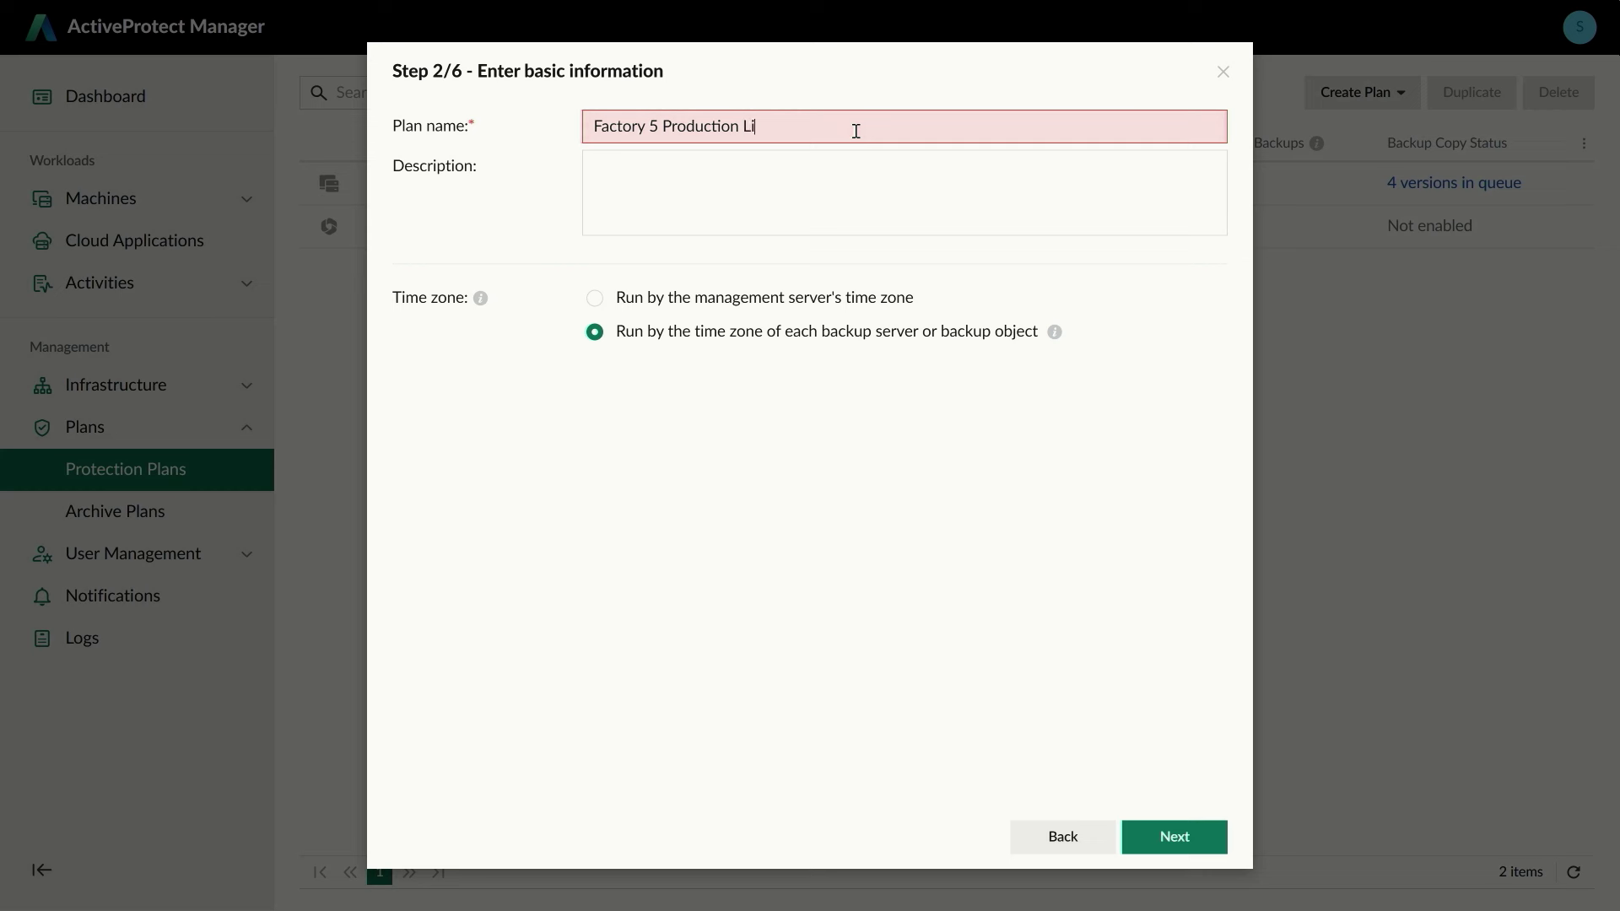
text(ne 3)
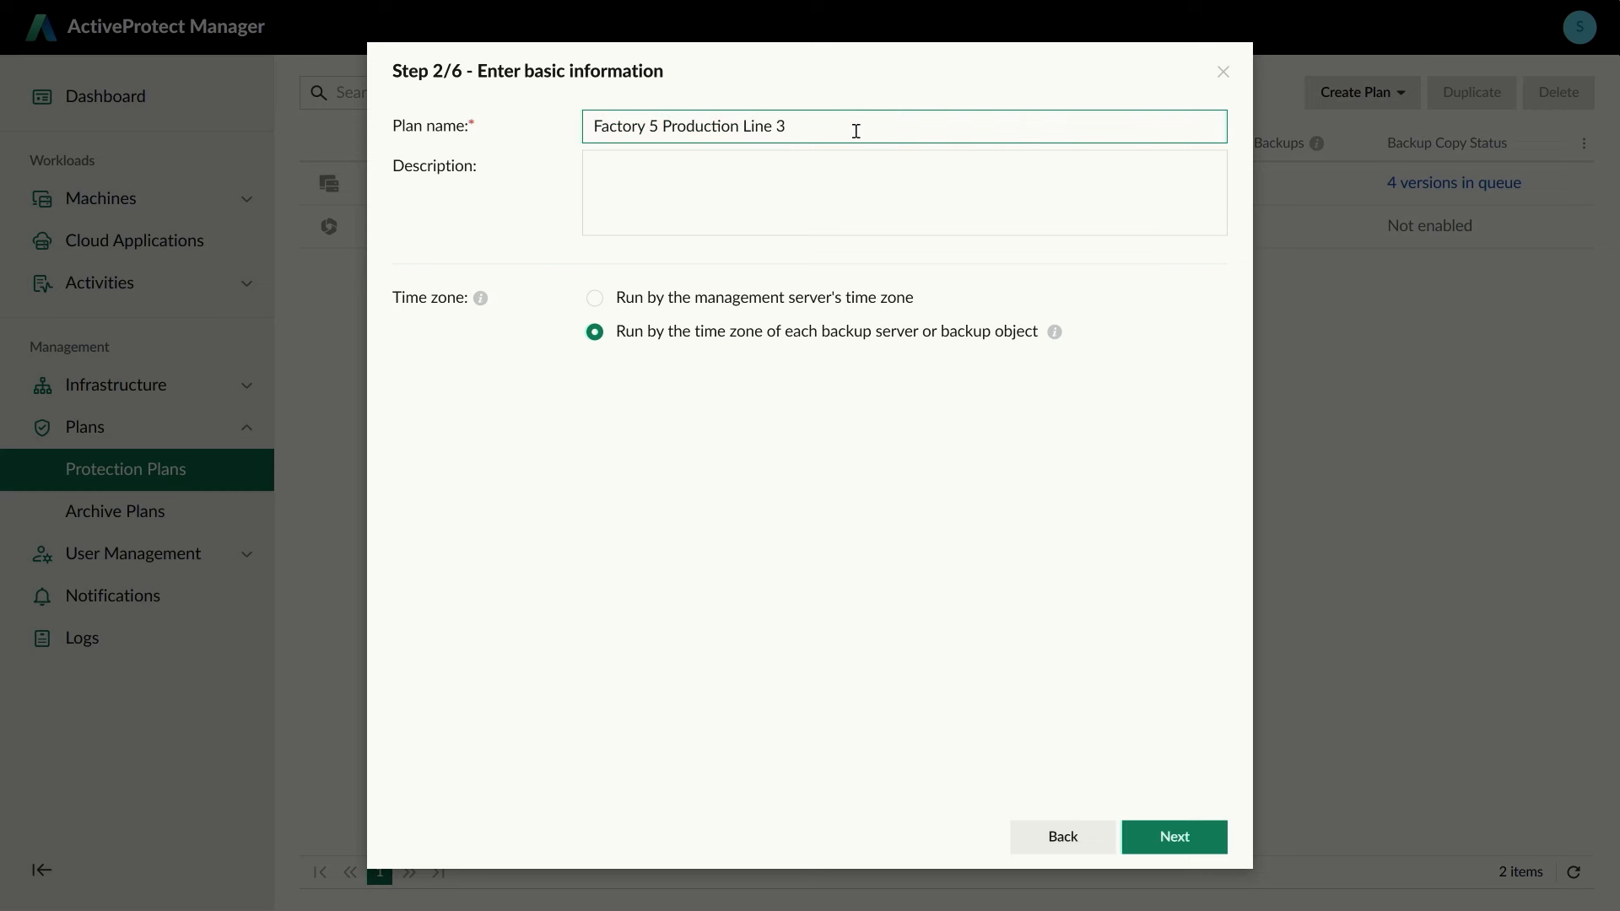
click(713, 179)
text(-)
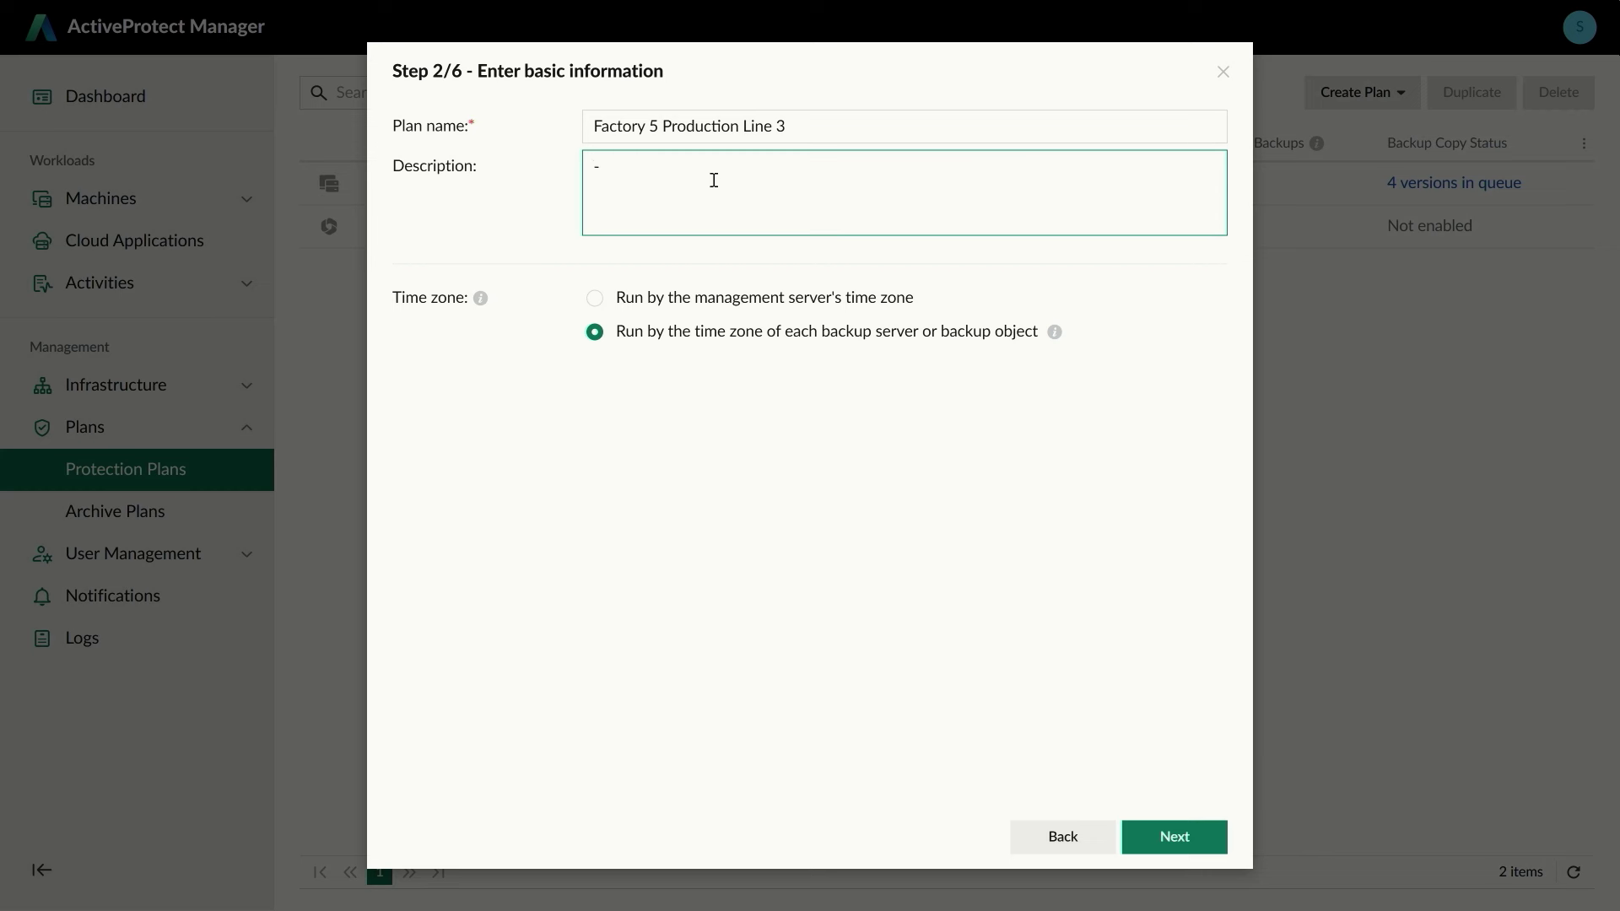
Step: Set the plan to run by the management server's time zone and continue to the backup settings
click(594, 299)
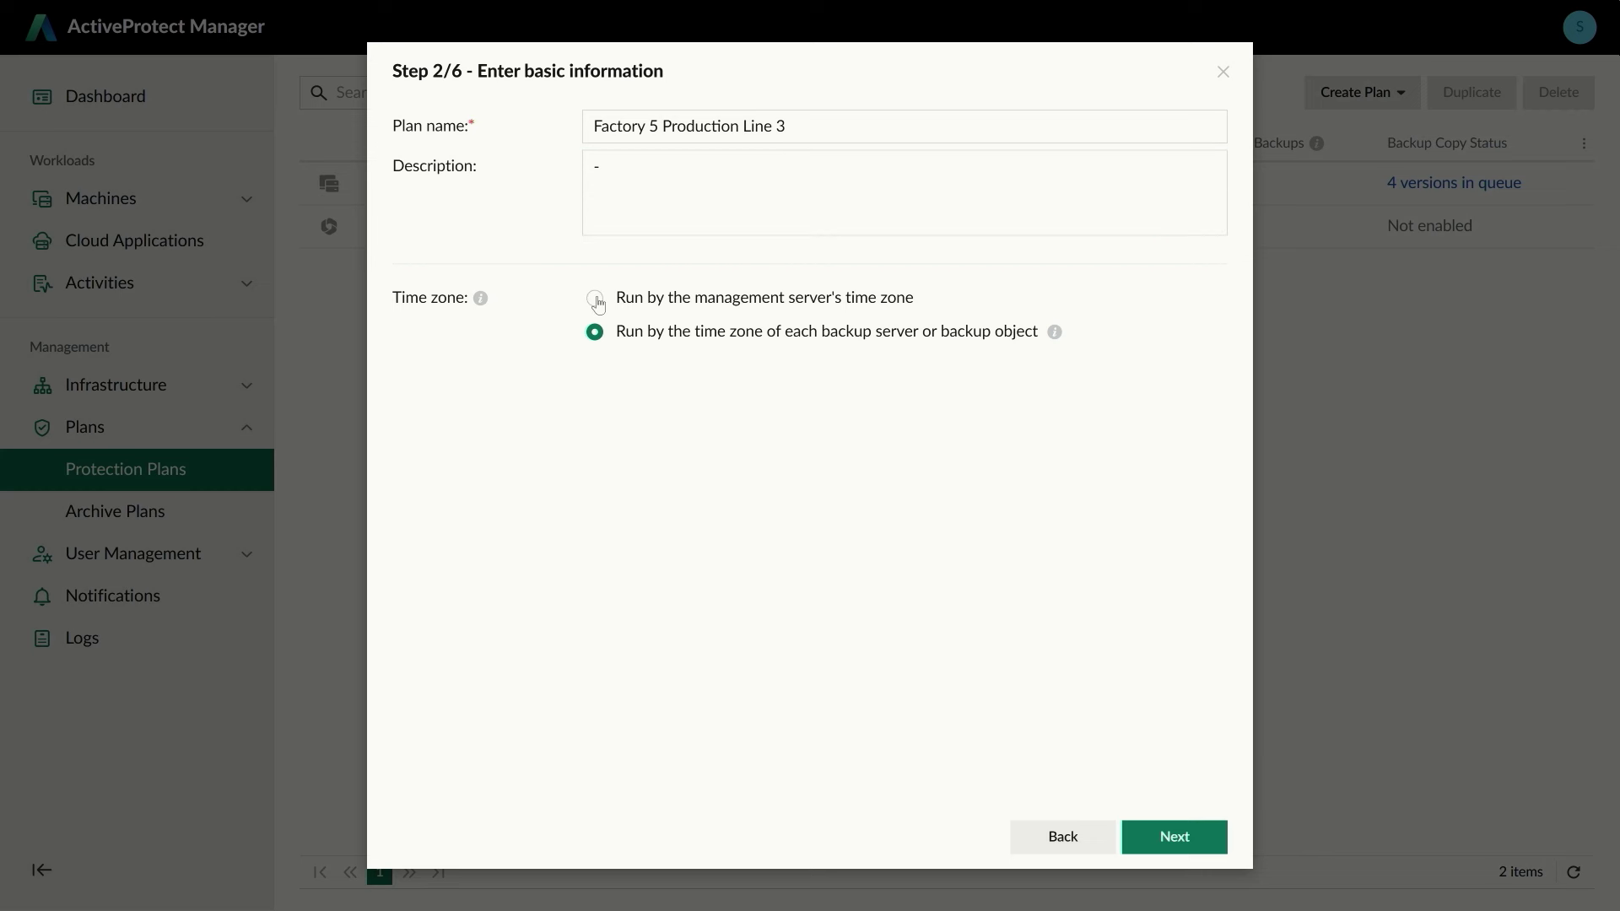
click(594, 333)
mouse_move(480, 297)
mouse_move(1054, 333)
click(600, 301)
click(1217, 848)
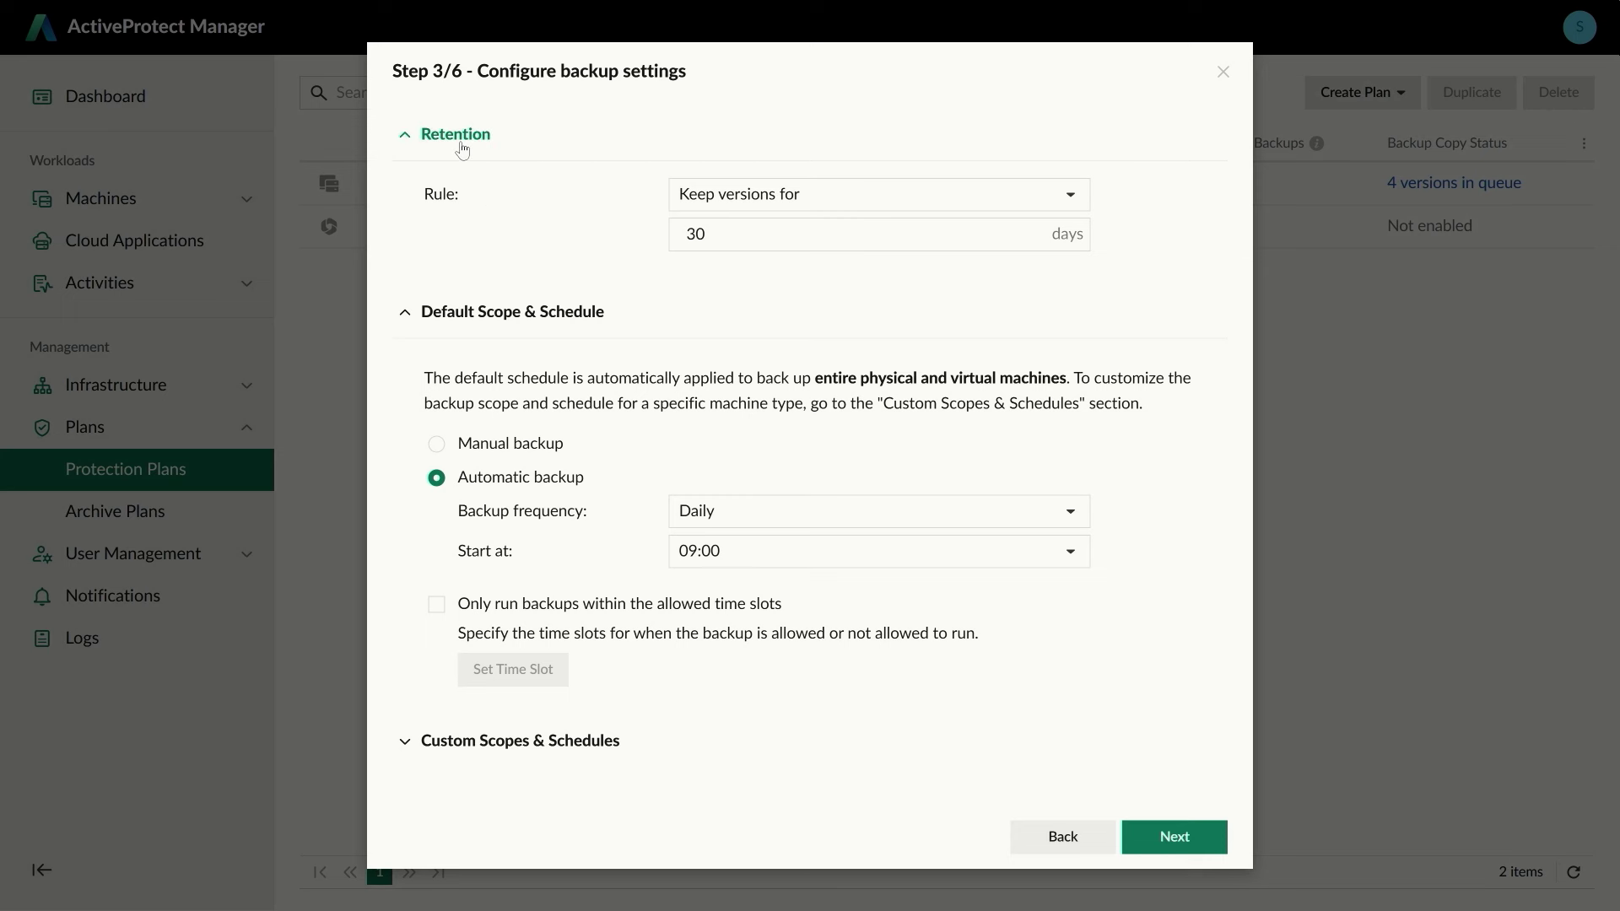
Step: Examine the available retention rules and the number of days versions are kept
click(869, 199)
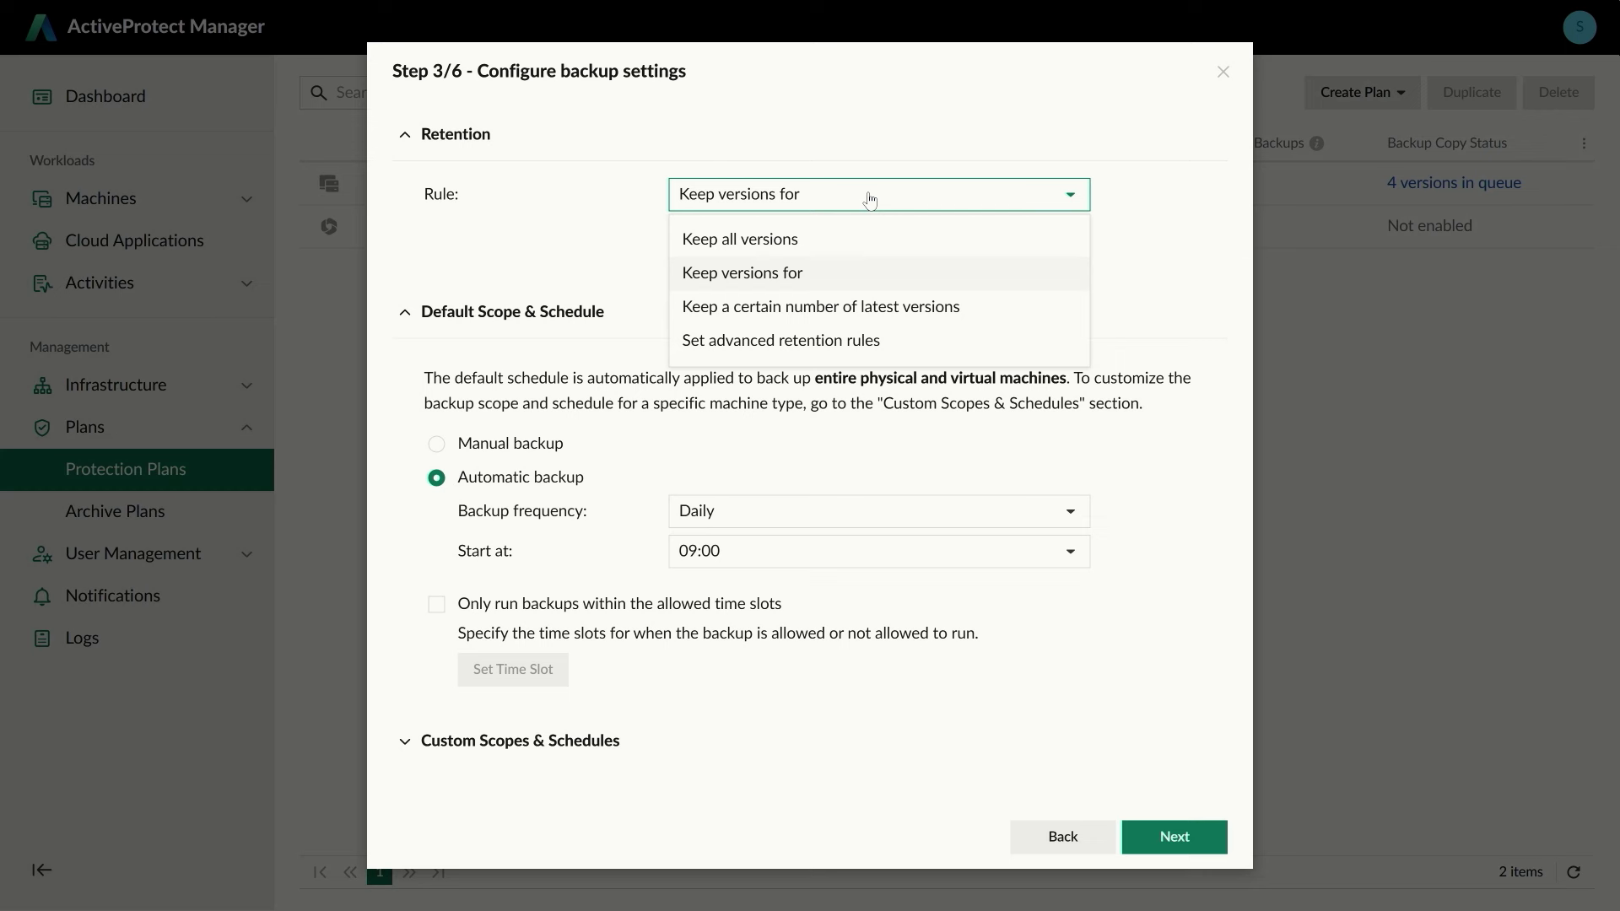
click(870, 199)
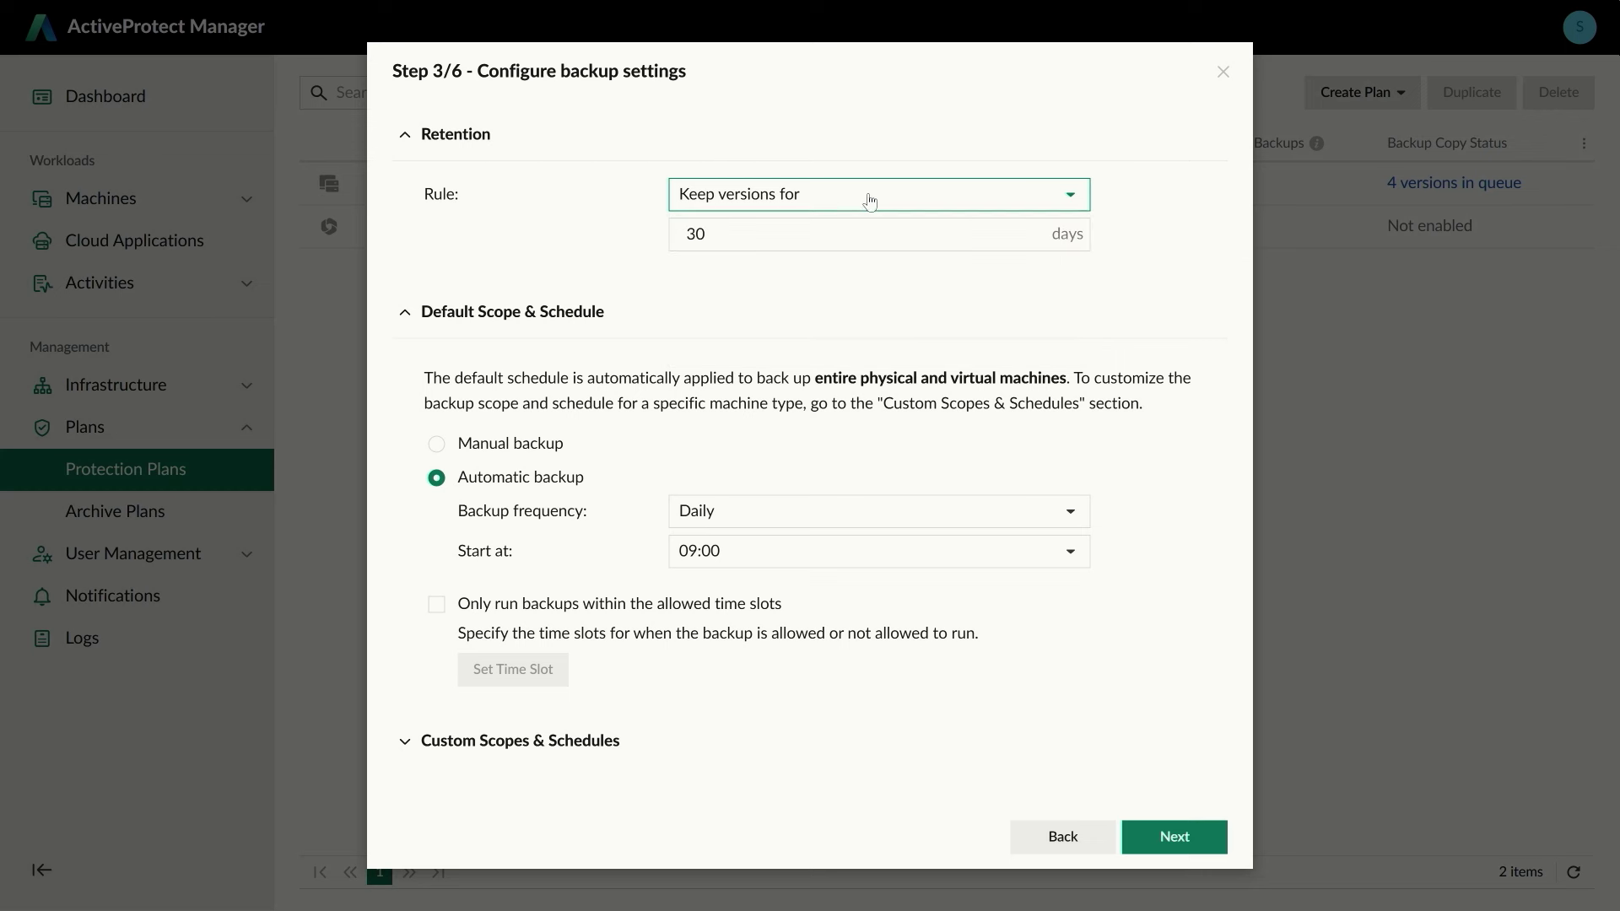
click(859, 231)
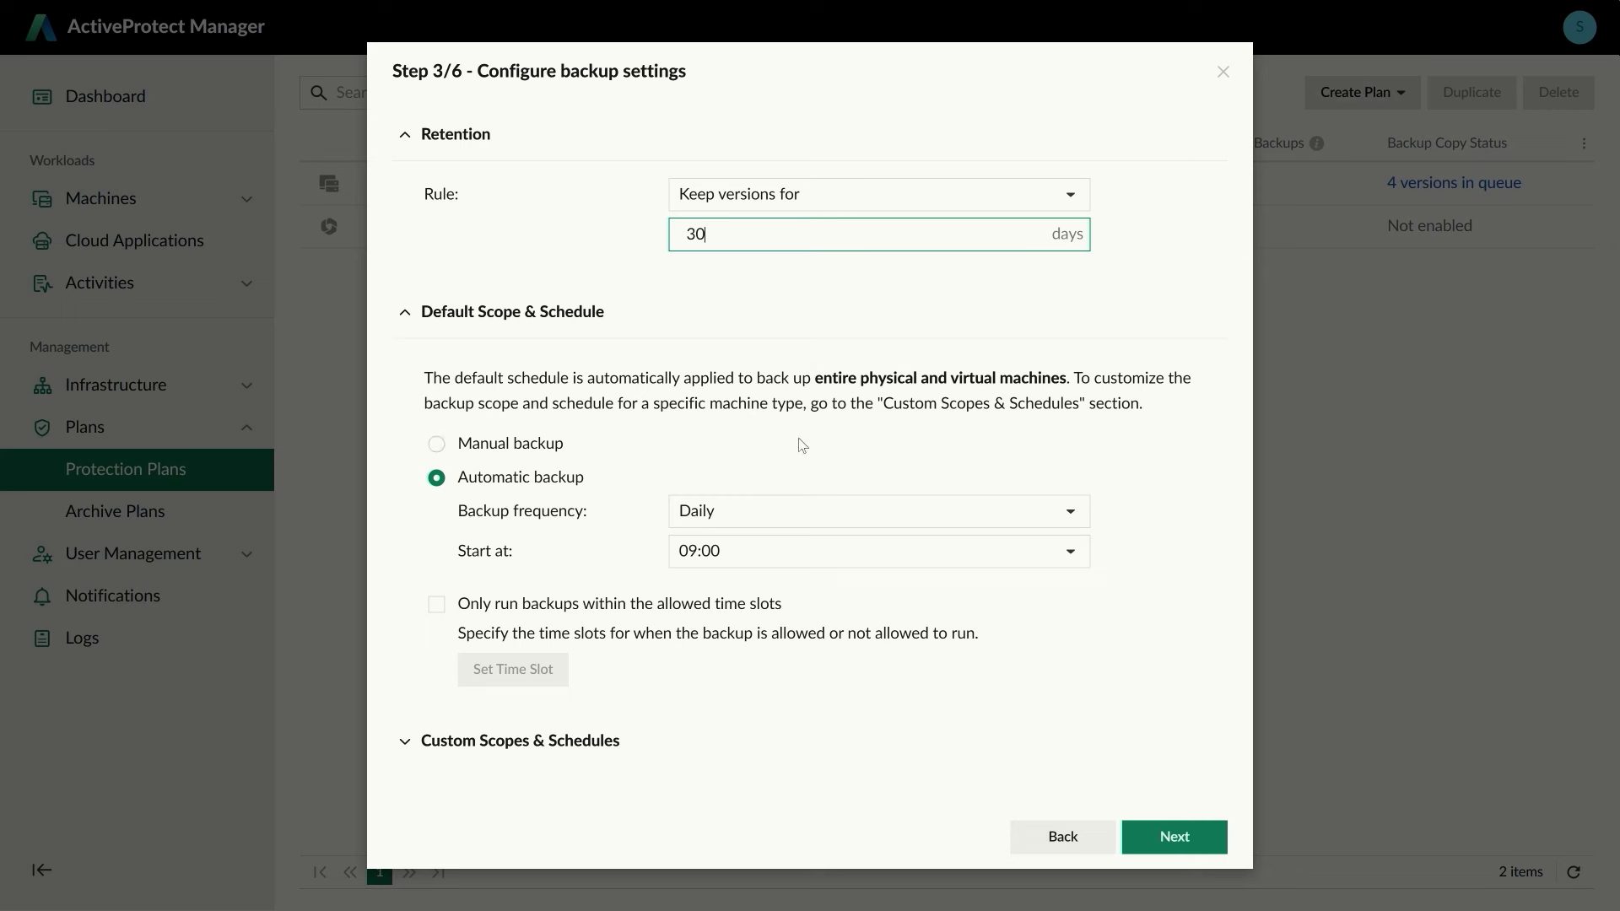
Step: Use automatic backup for the default schedule and set its backup frequency to Hourly
click(436, 444)
click(437, 478)
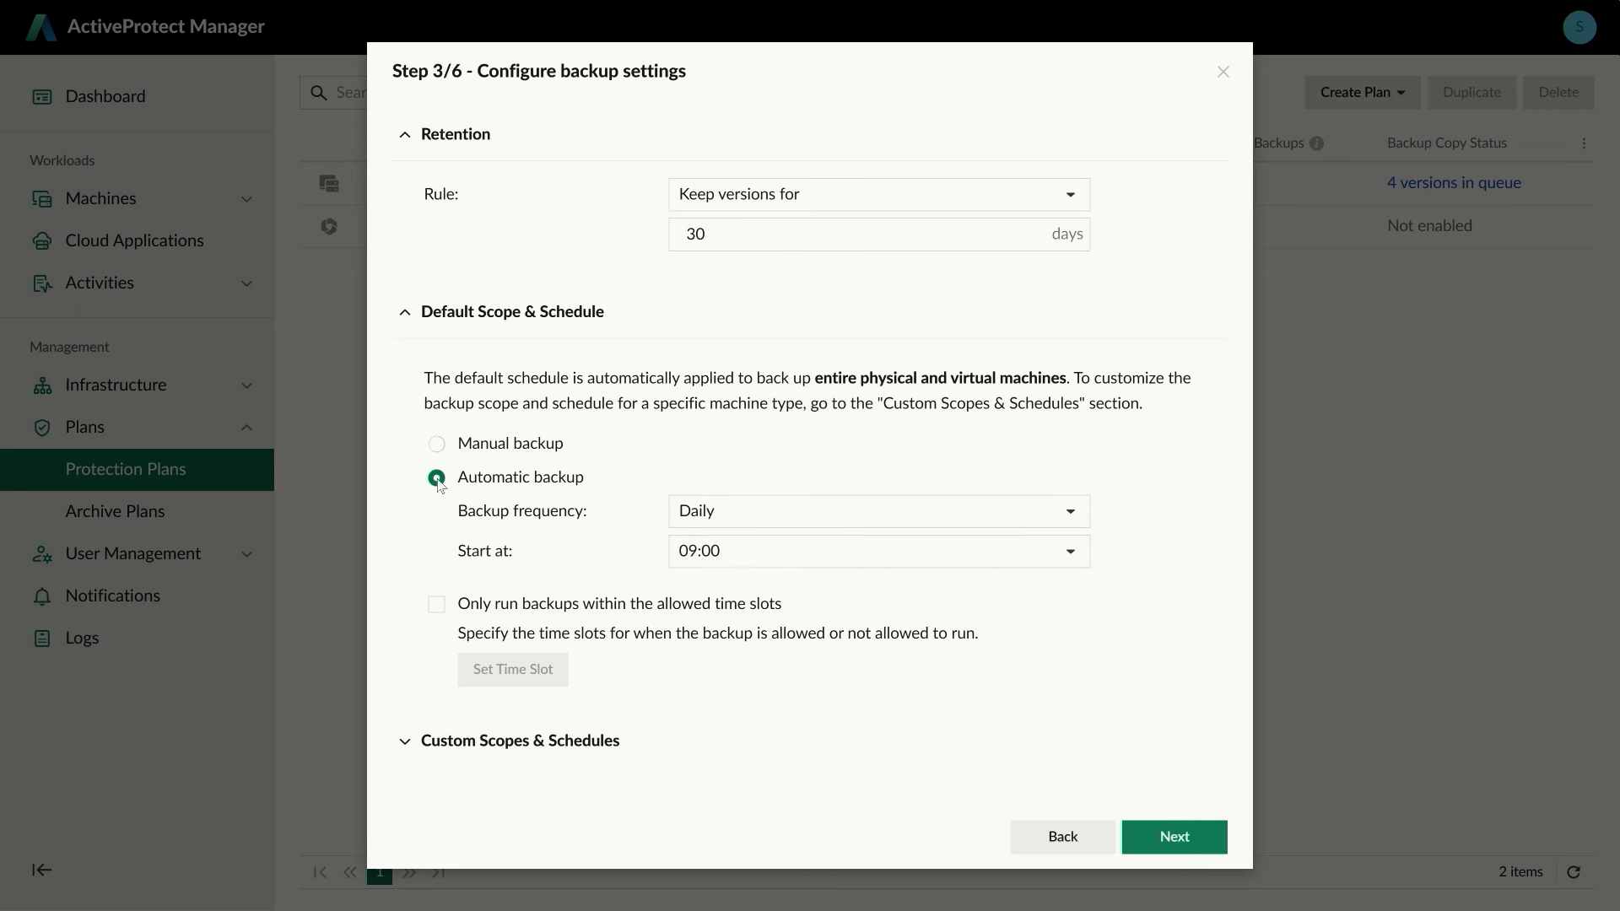
click(836, 512)
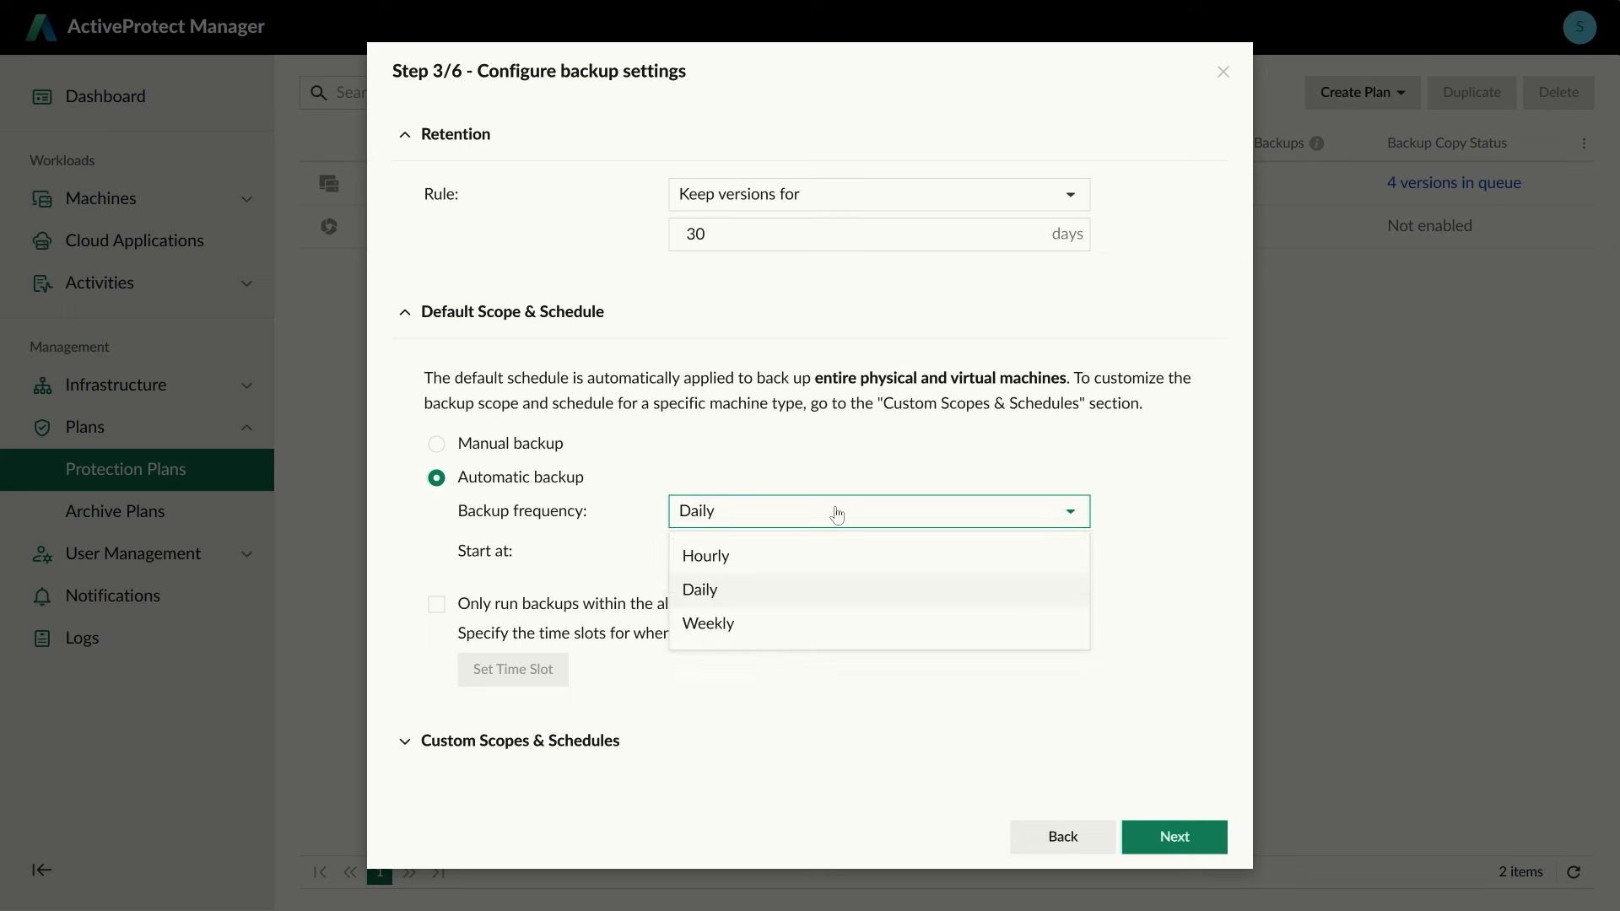
click(819, 555)
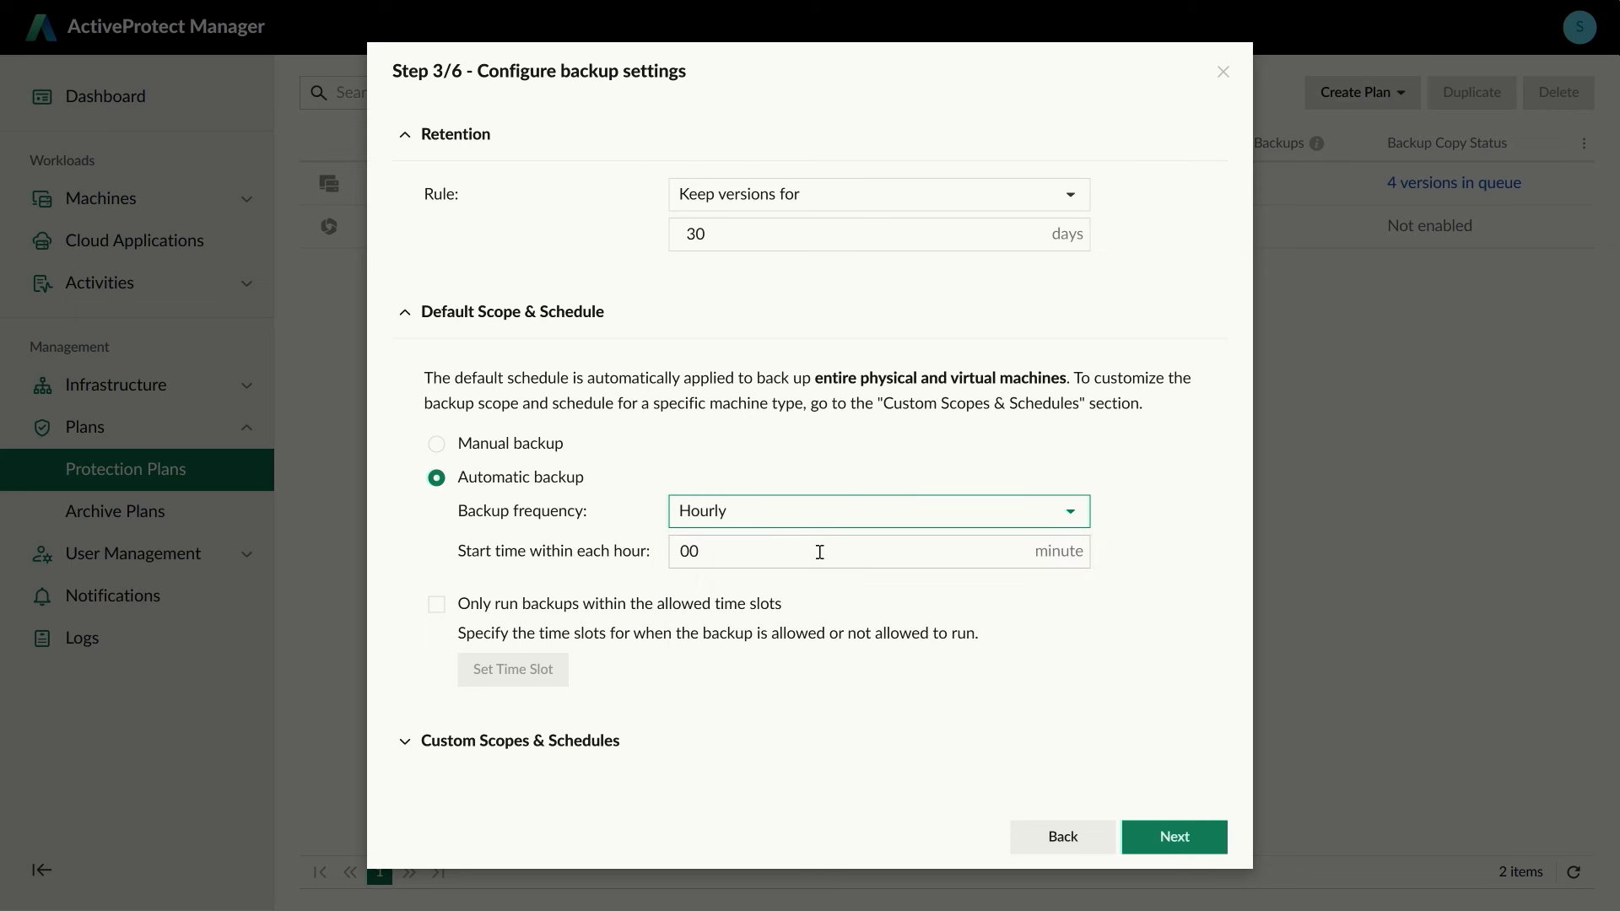
Step: Set the hourly backup to start at minute 15 of each hour
click(819, 553)
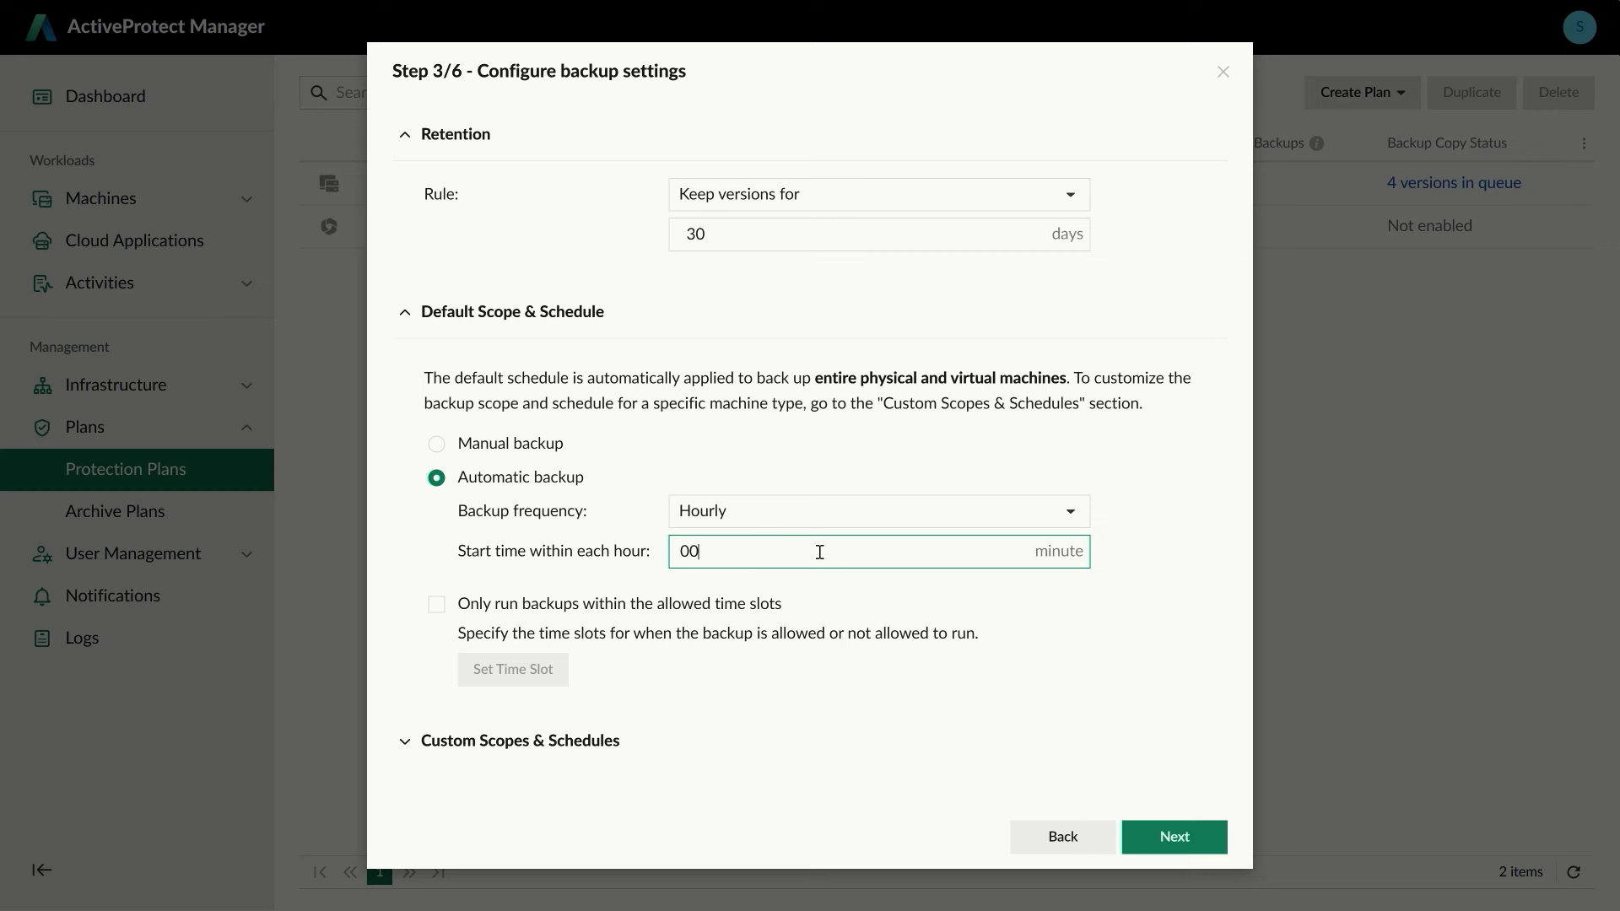
drag(695, 550, 663, 550)
text(15)
Step: Restrict backups to allowed time slots, Monday to Friday from hour 5 through hour 20, and save the slots
click(436, 604)
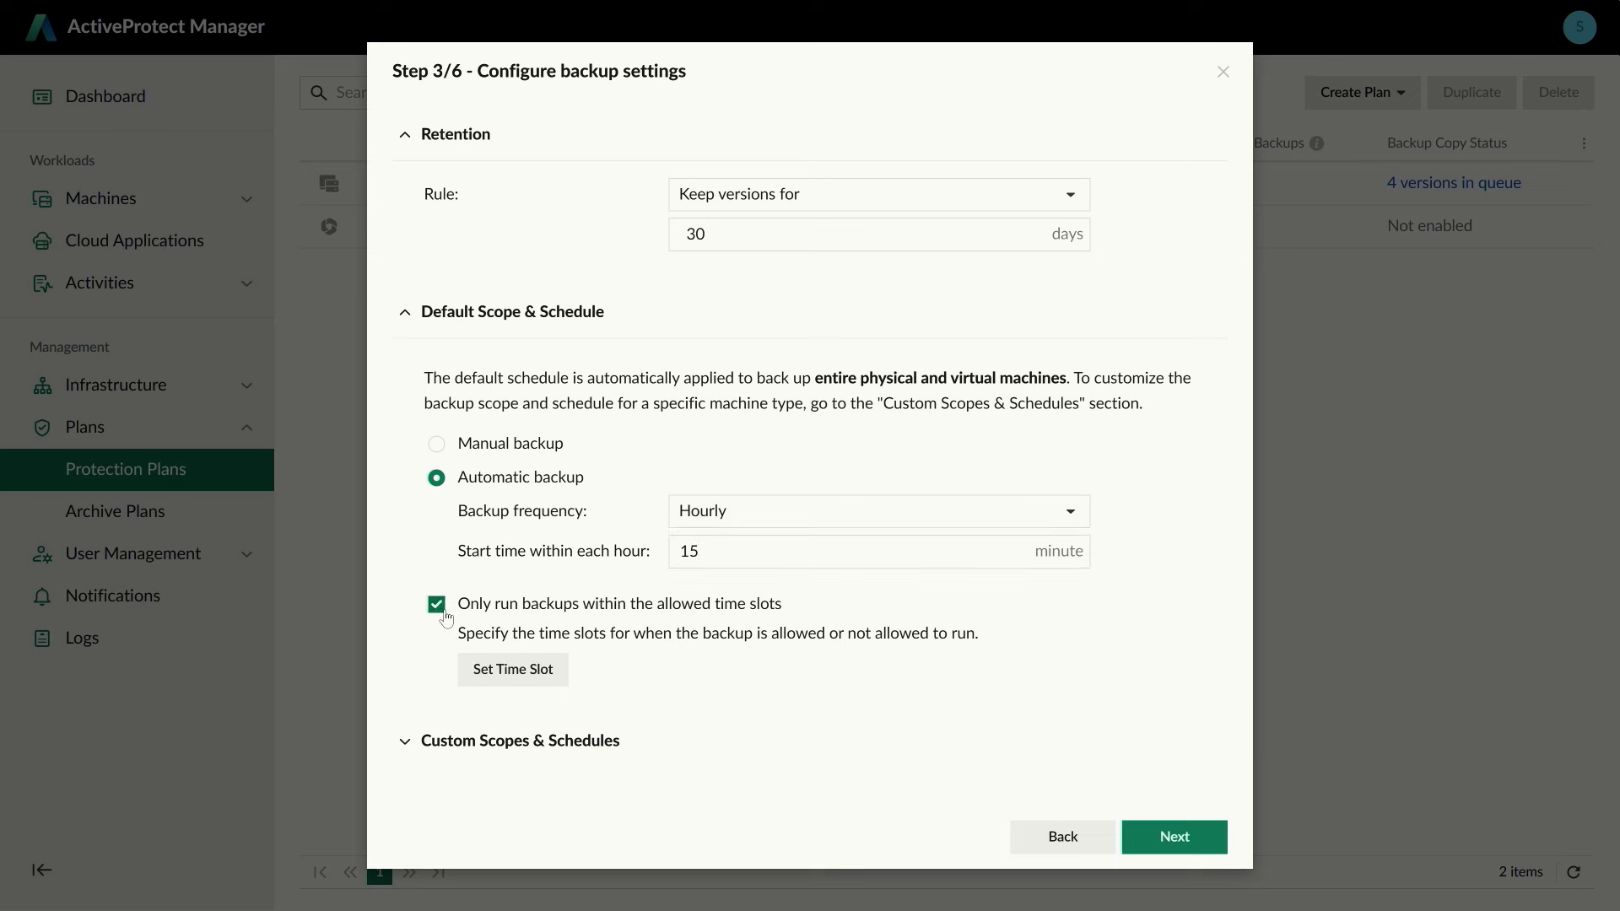
click(495, 685)
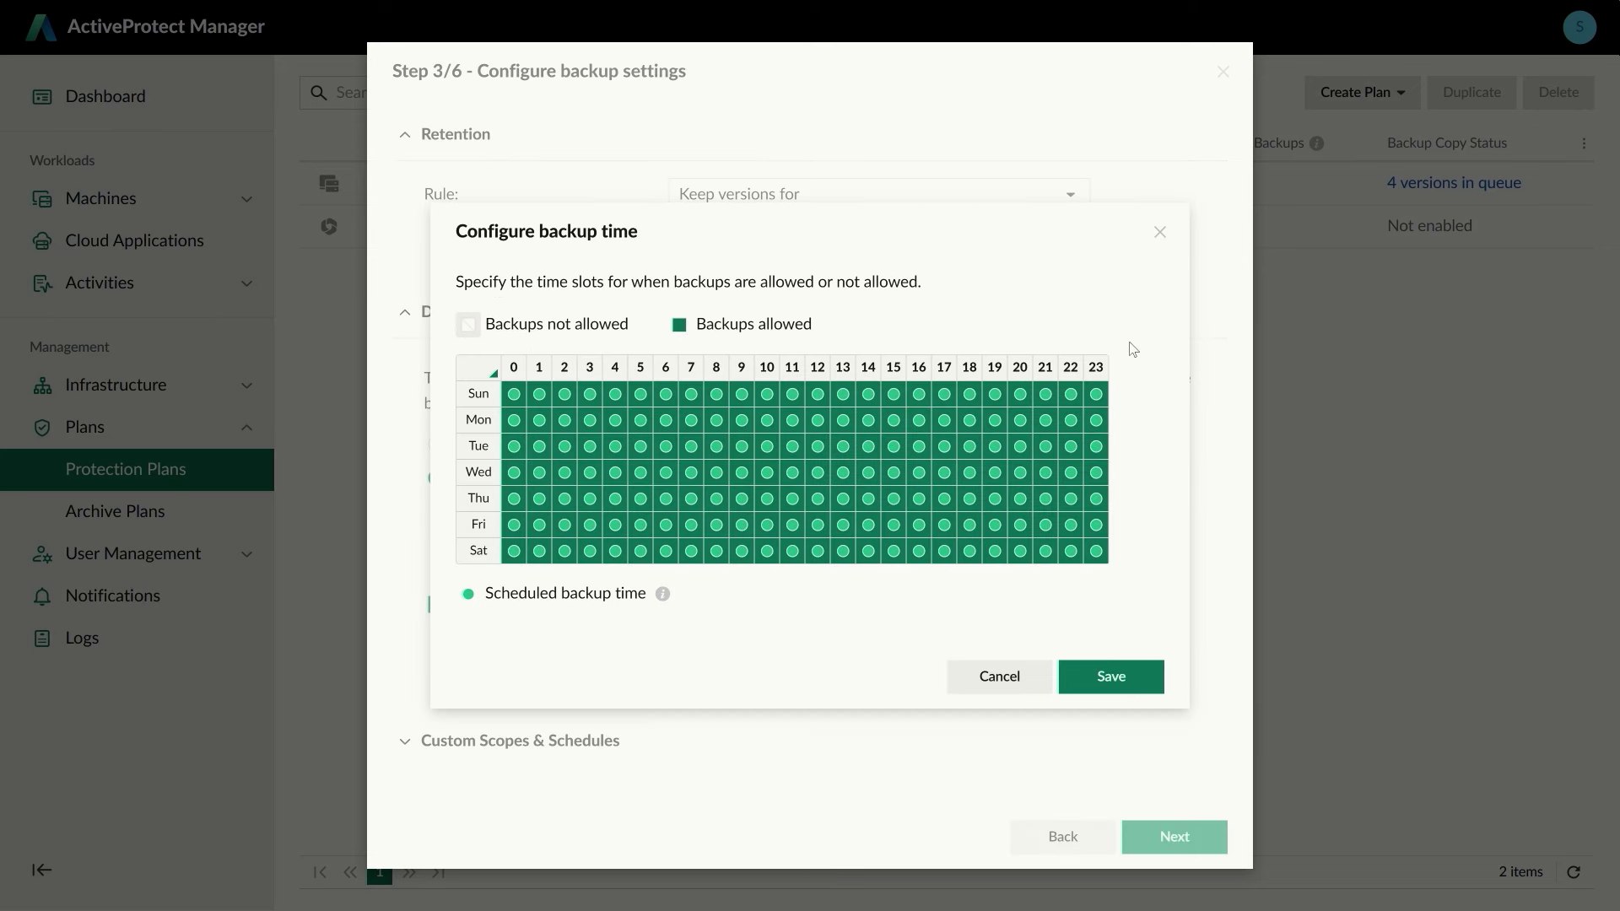
drag(1097, 366, 1020, 374)
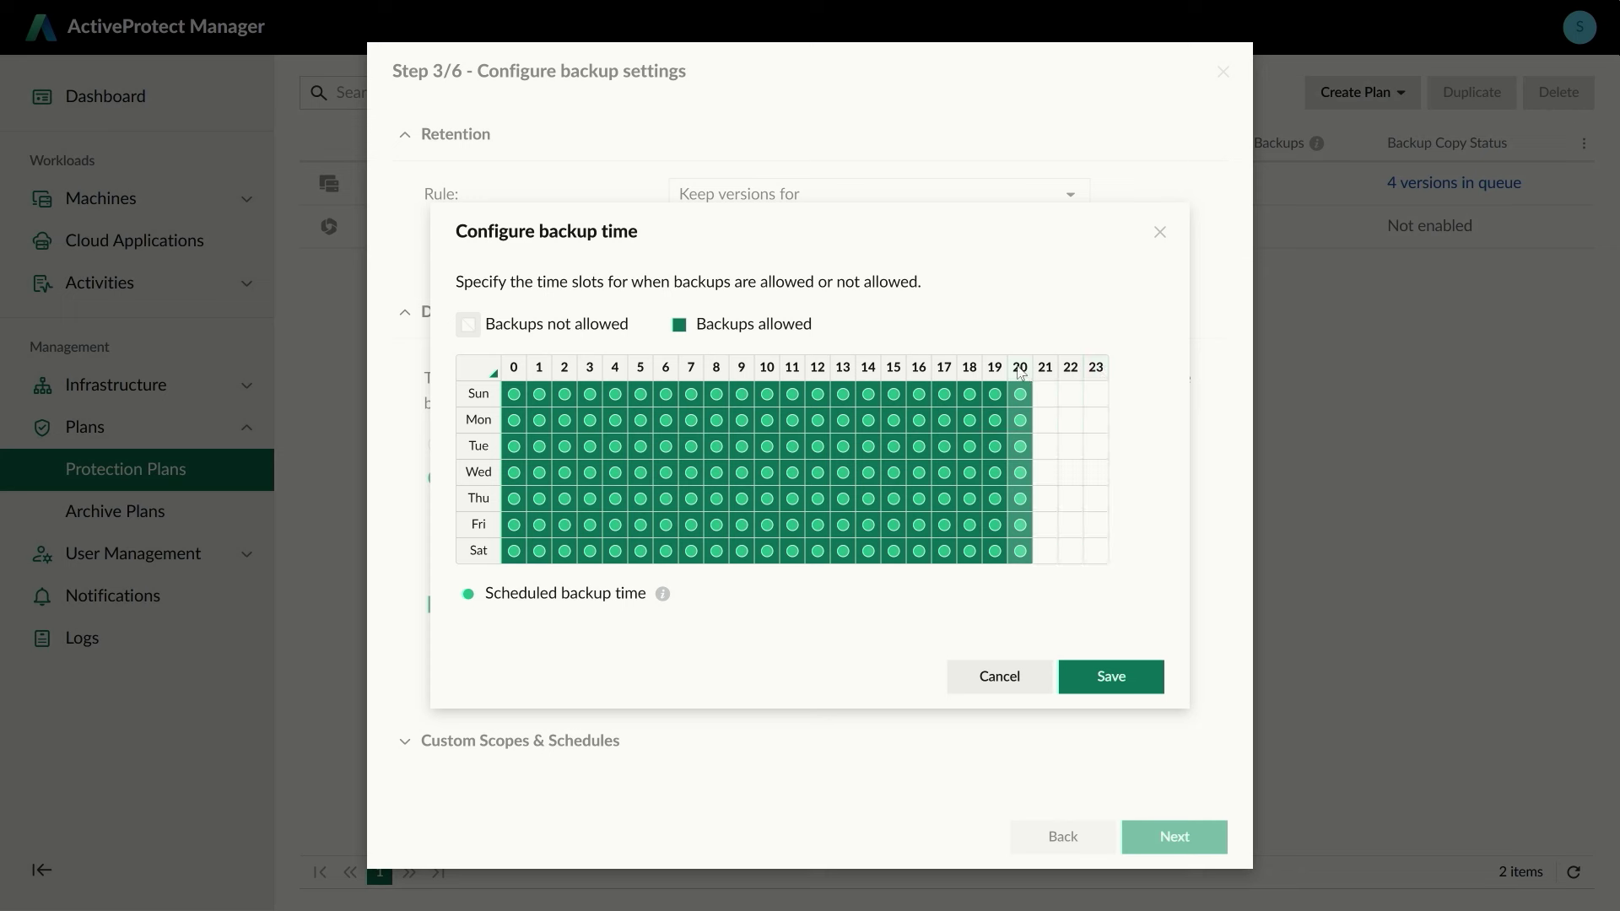
drag(517, 371, 615, 372)
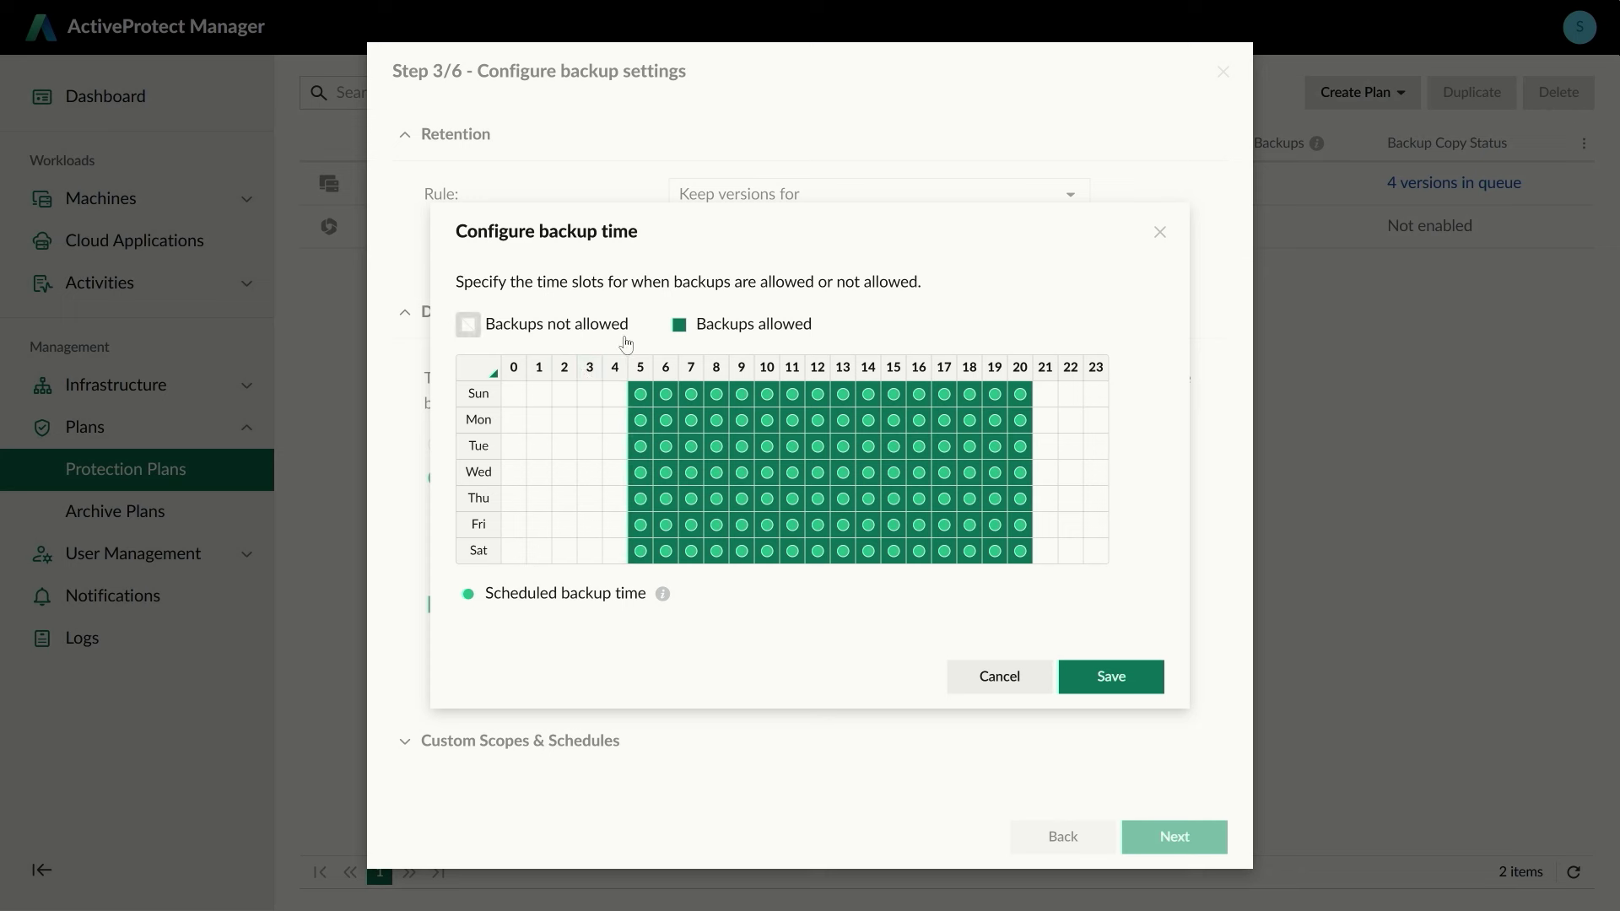
click(476, 558)
click(478, 393)
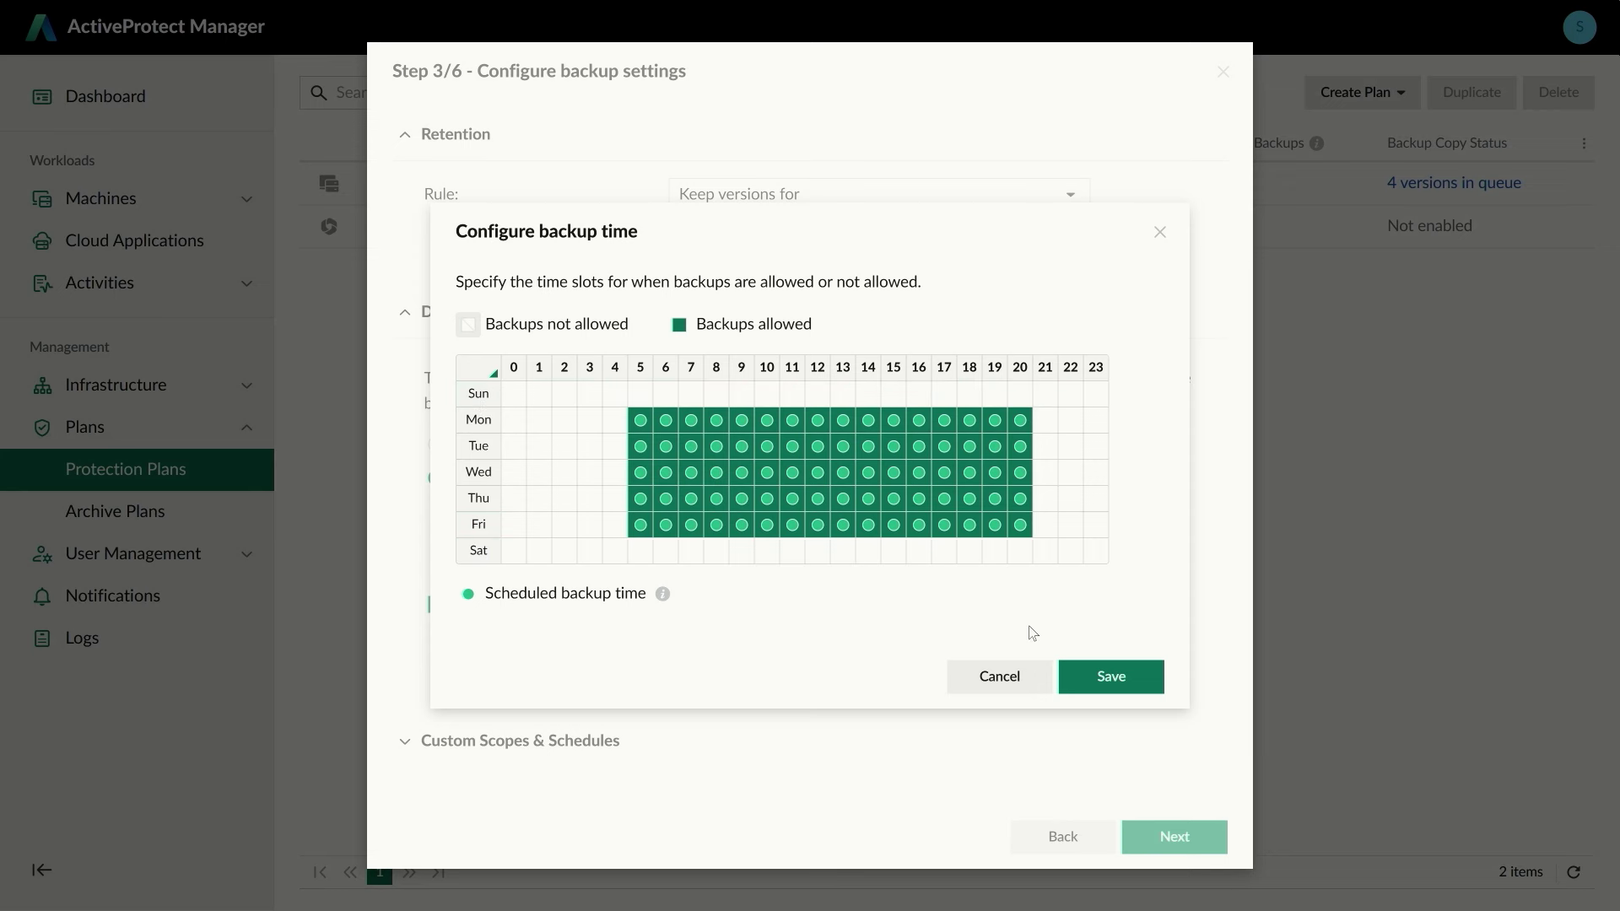
click(1080, 681)
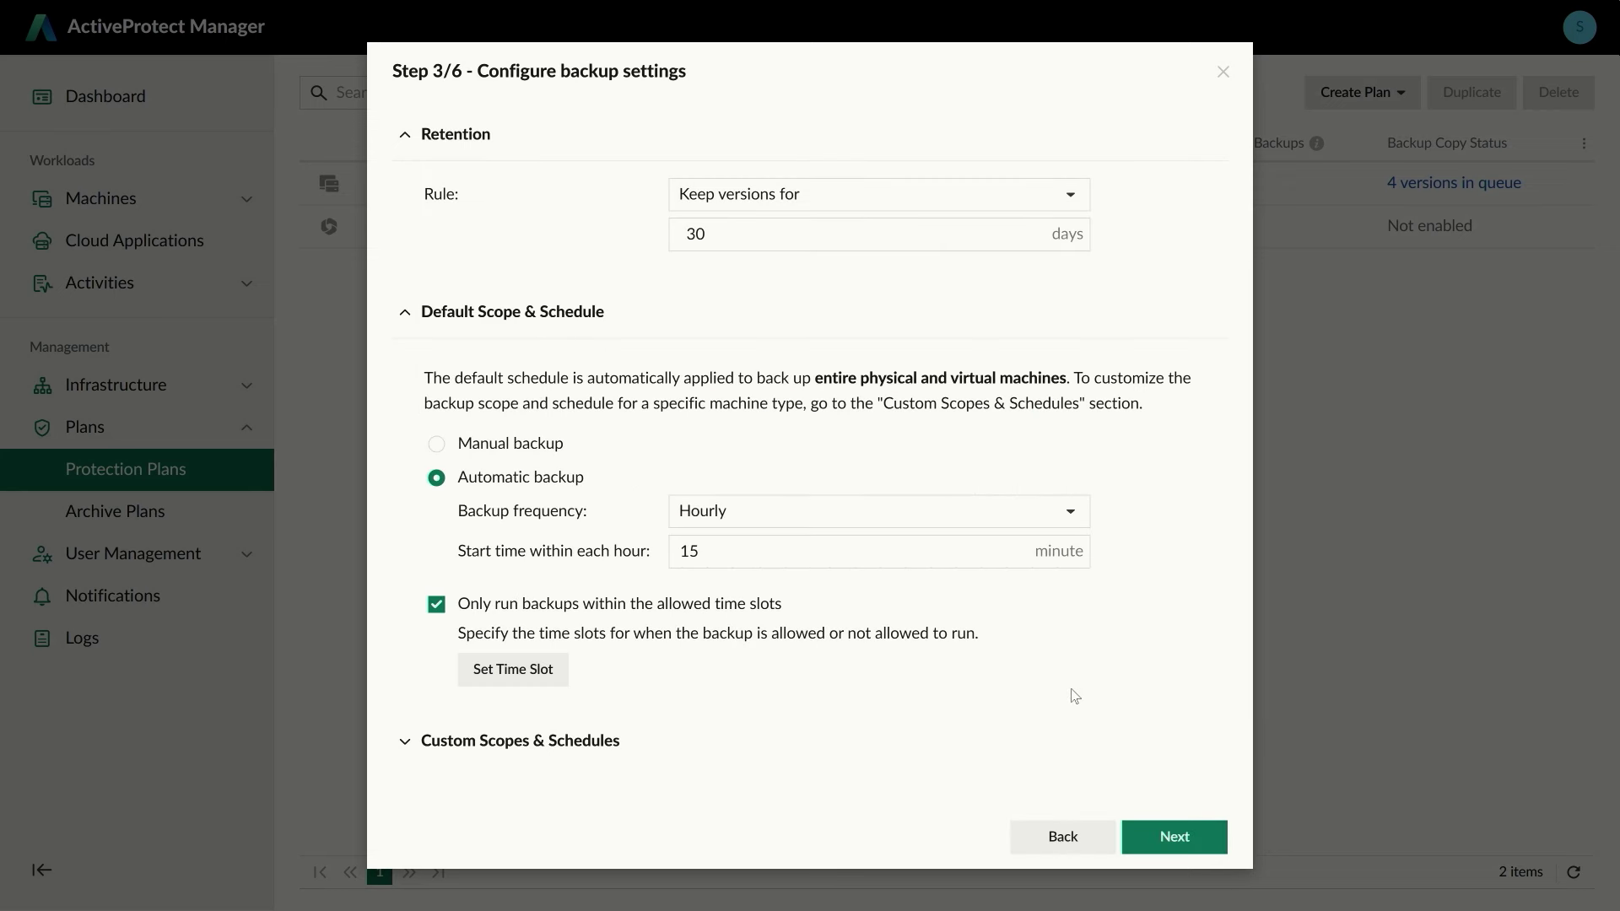
Step: Examine the custom scopes and schedules per machine type, including the backup scope options for macOS PC/Mac
click(602, 753)
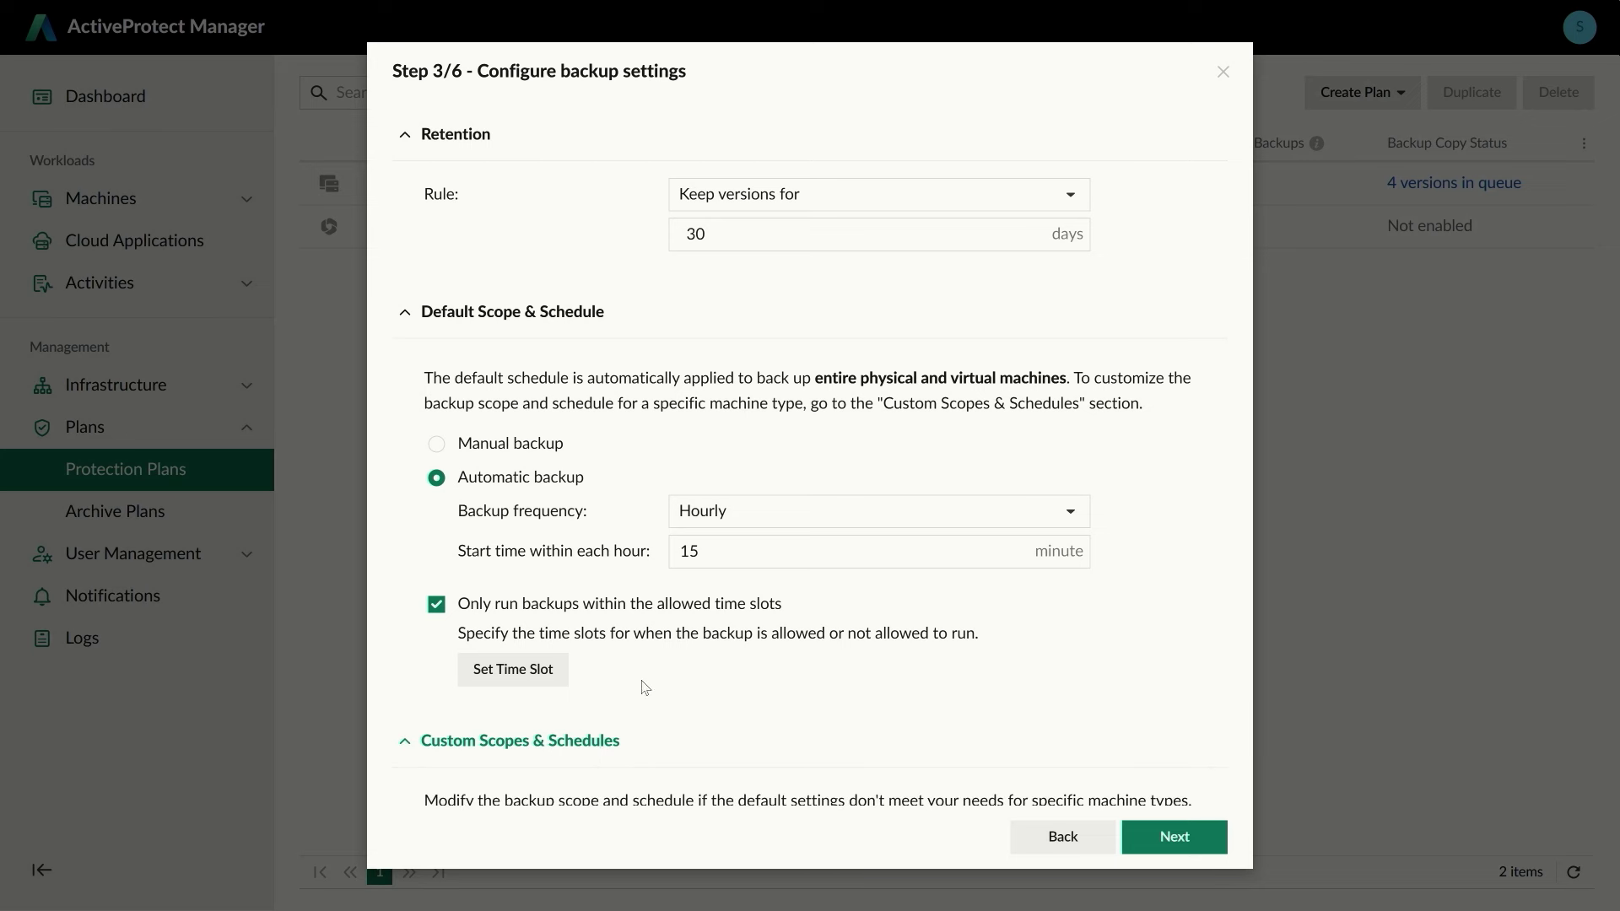
scroll(694, 480, down, 5)
scroll(707, 558, down, 1)
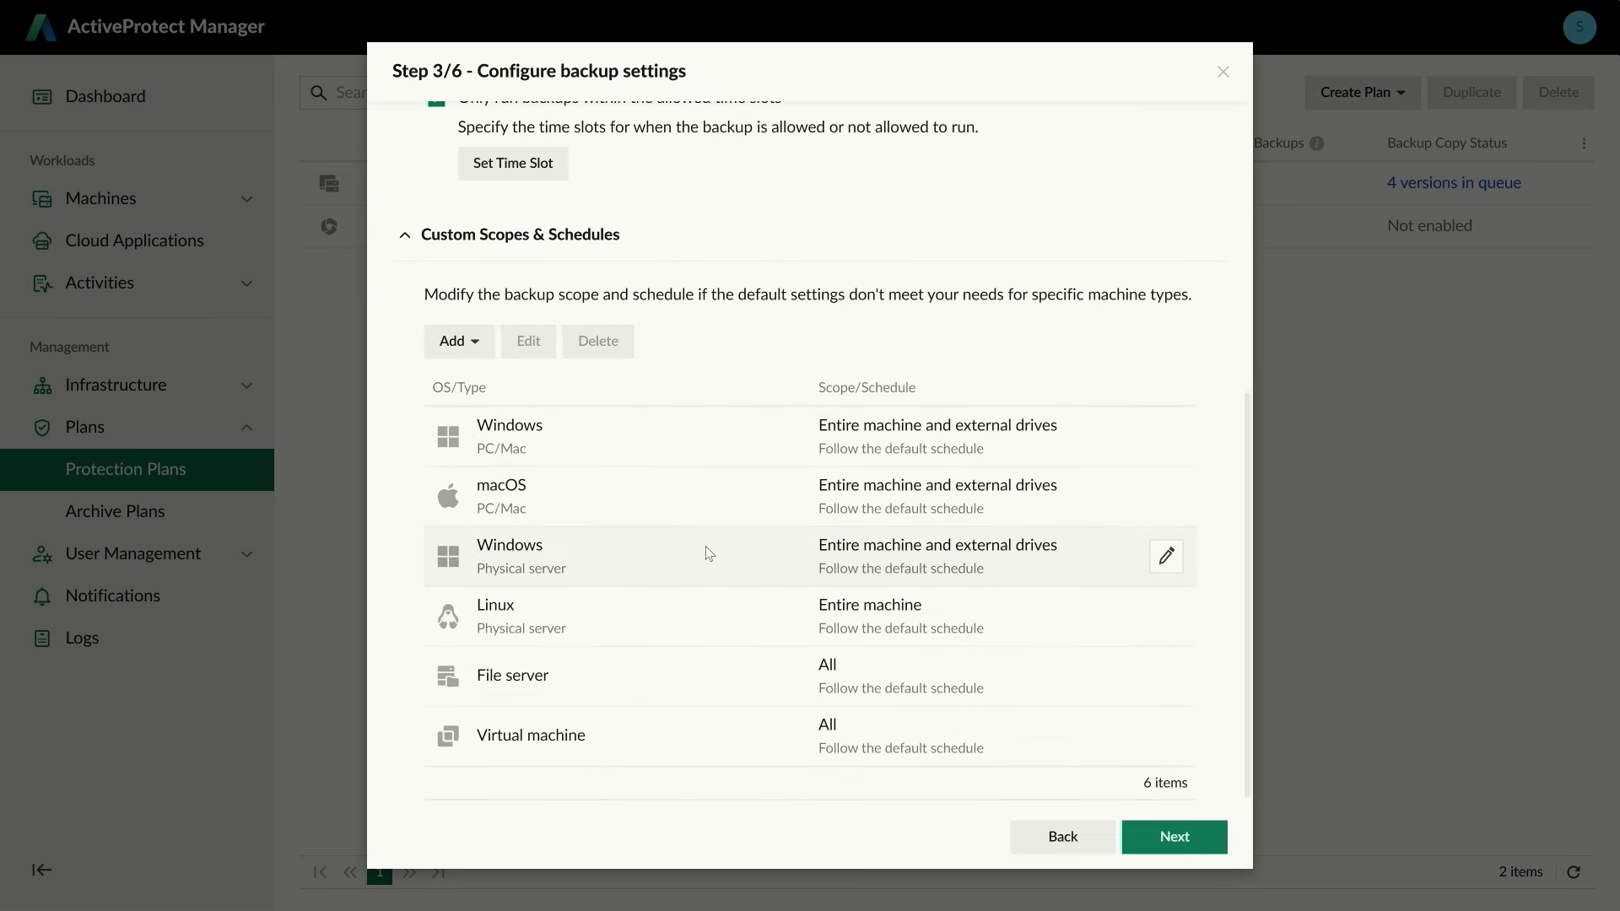
click(682, 509)
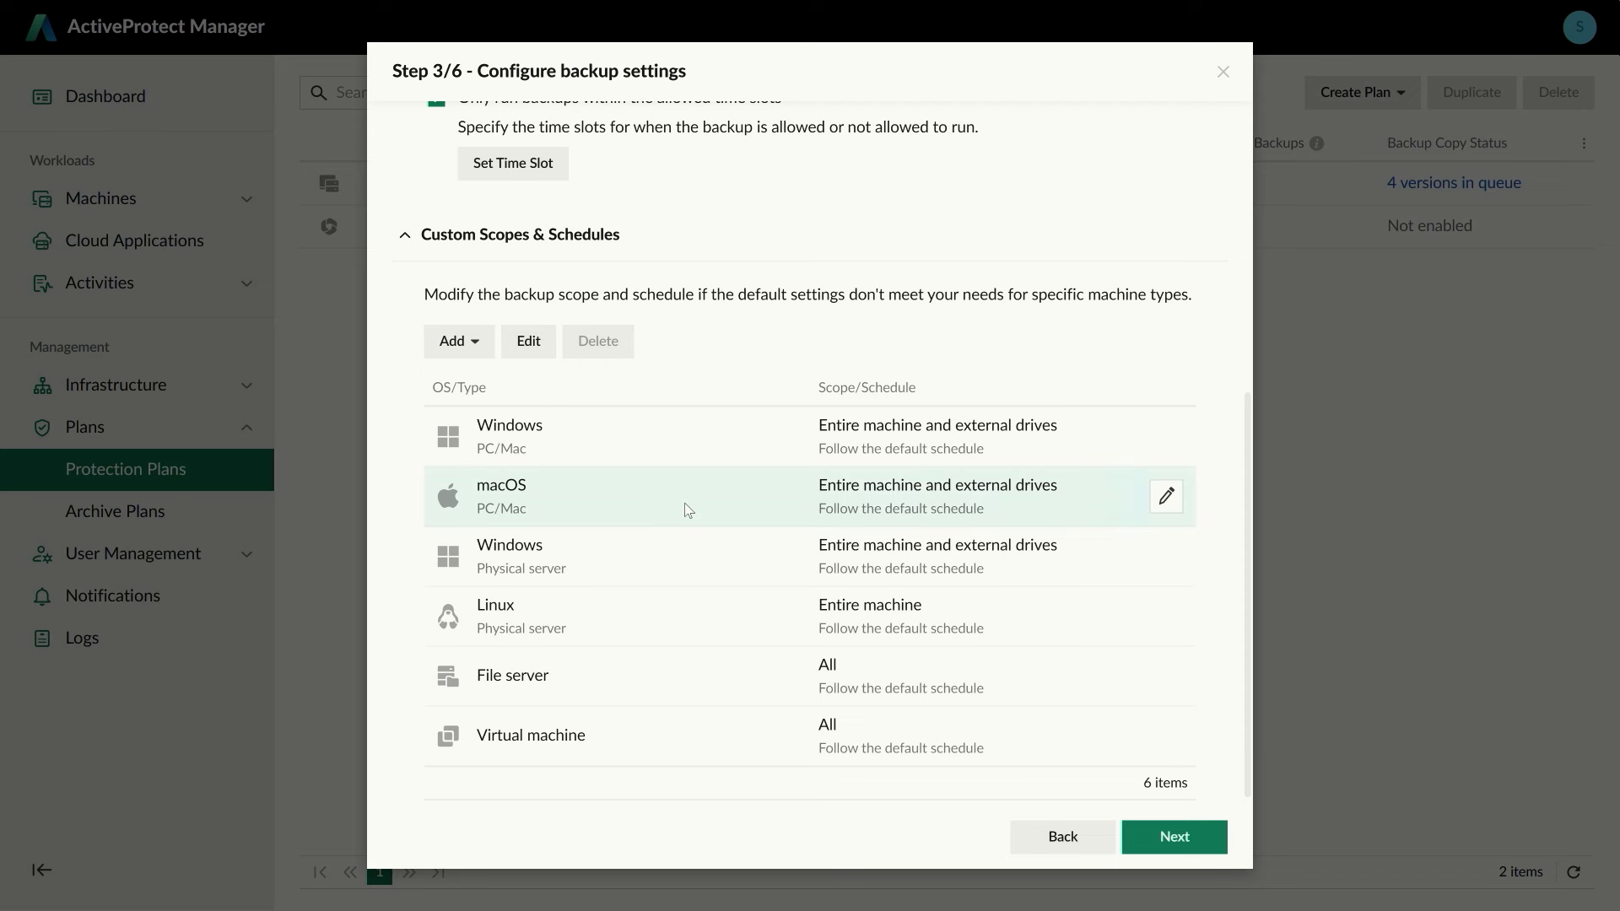
click(1166, 498)
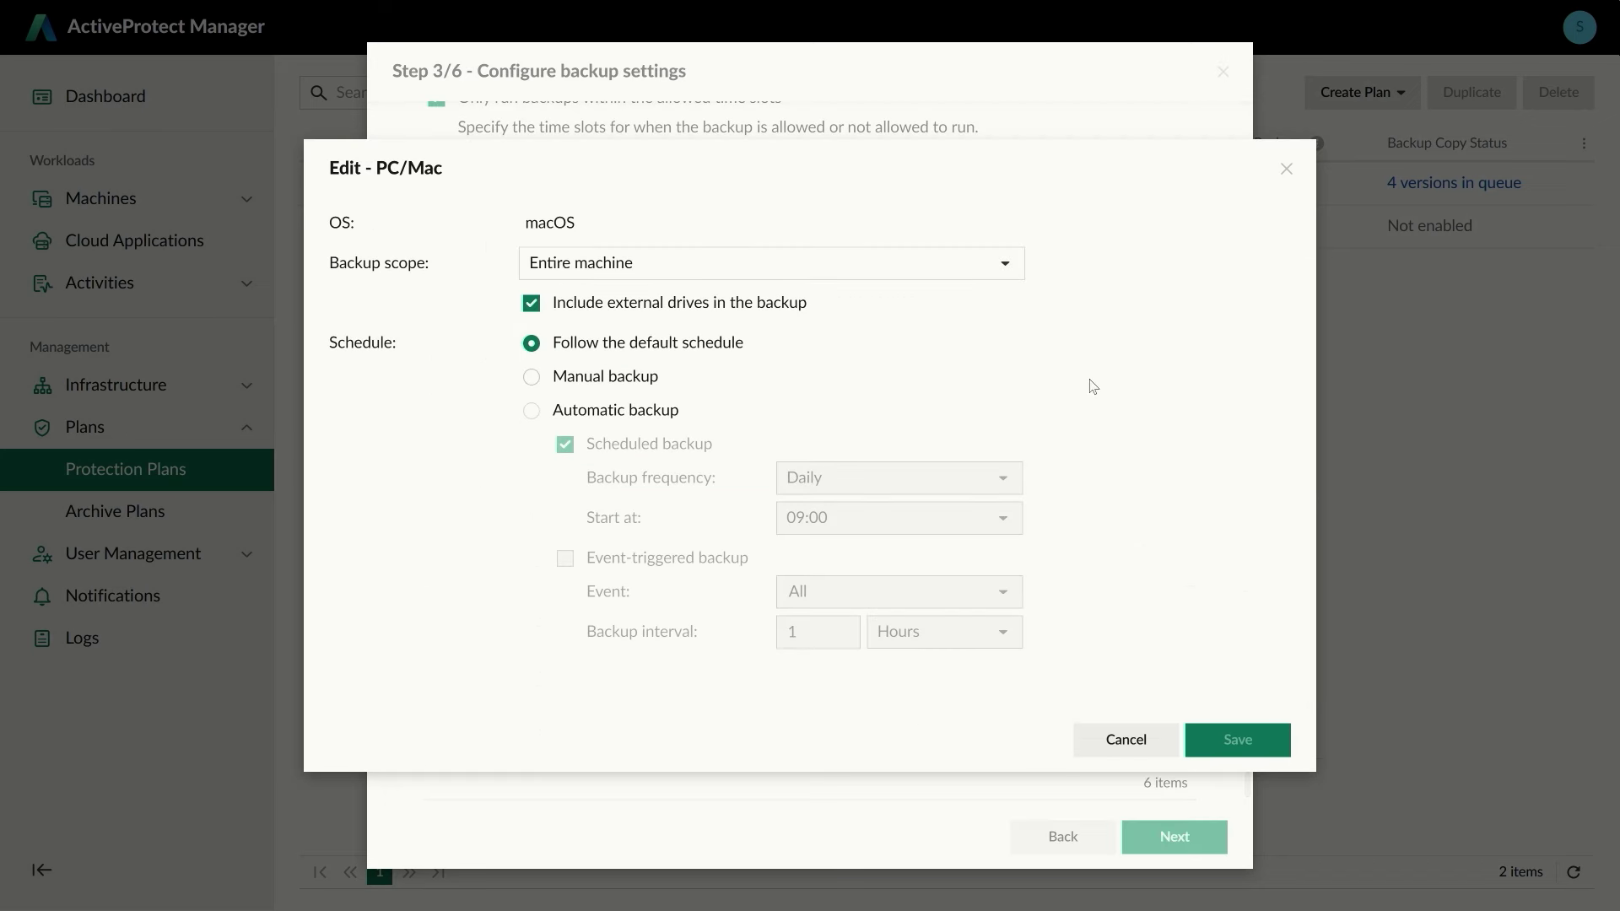
click(1004, 266)
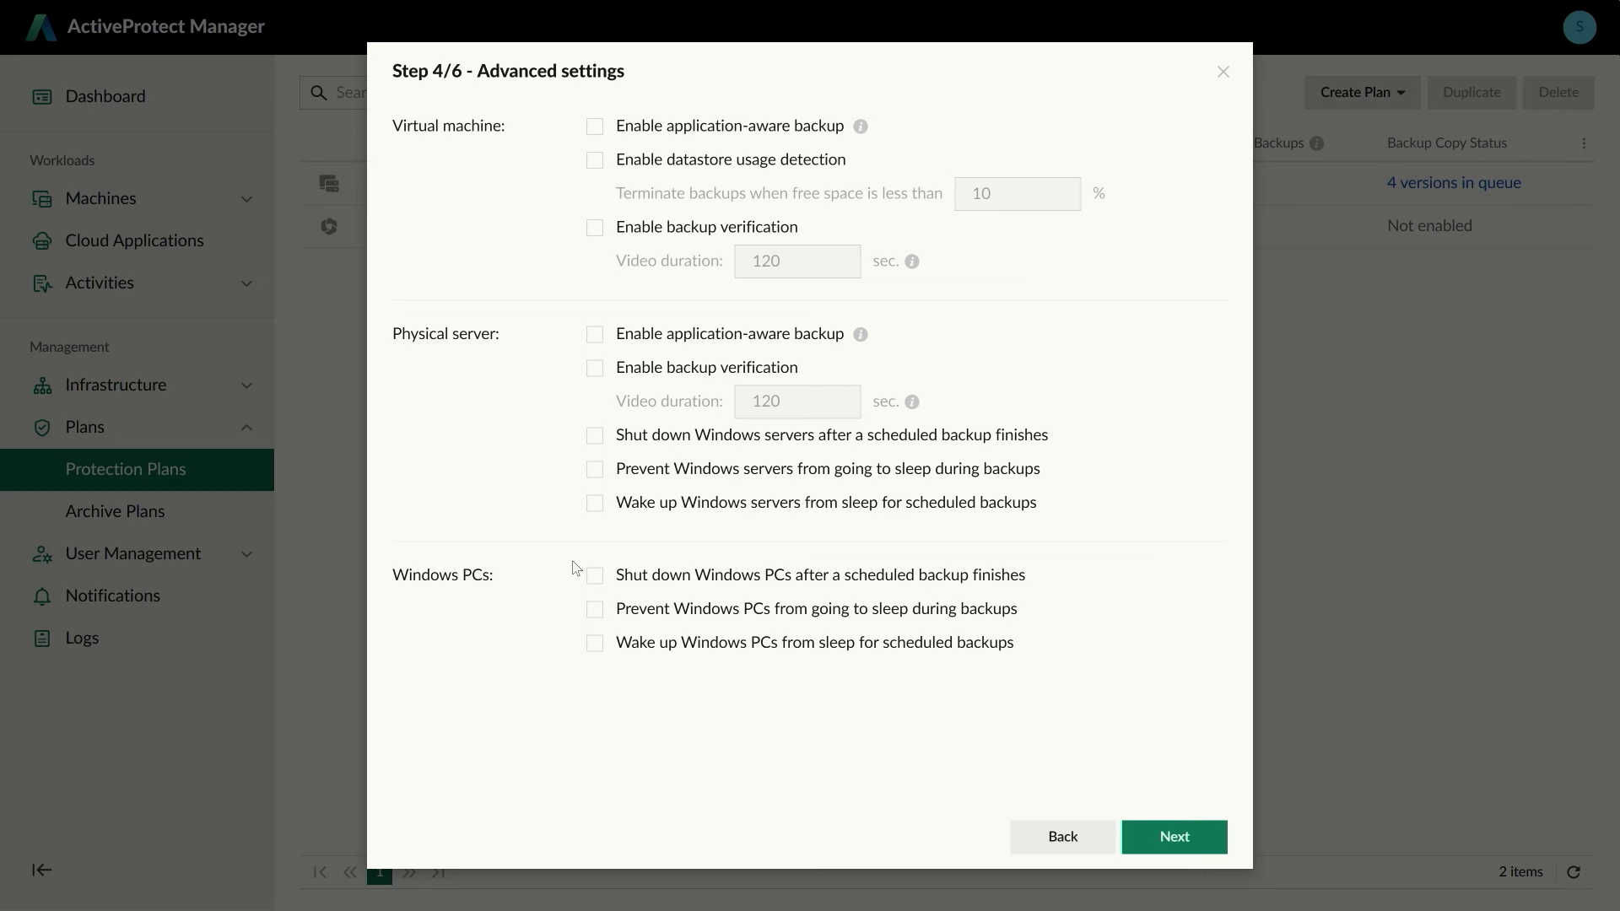
click(596, 577)
click(596, 580)
click(596, 611)
click(596, 615)
Step: Leave the advanced settings and enable backup copy with the rule of keeping versions for 30 days
click(1174, 837)
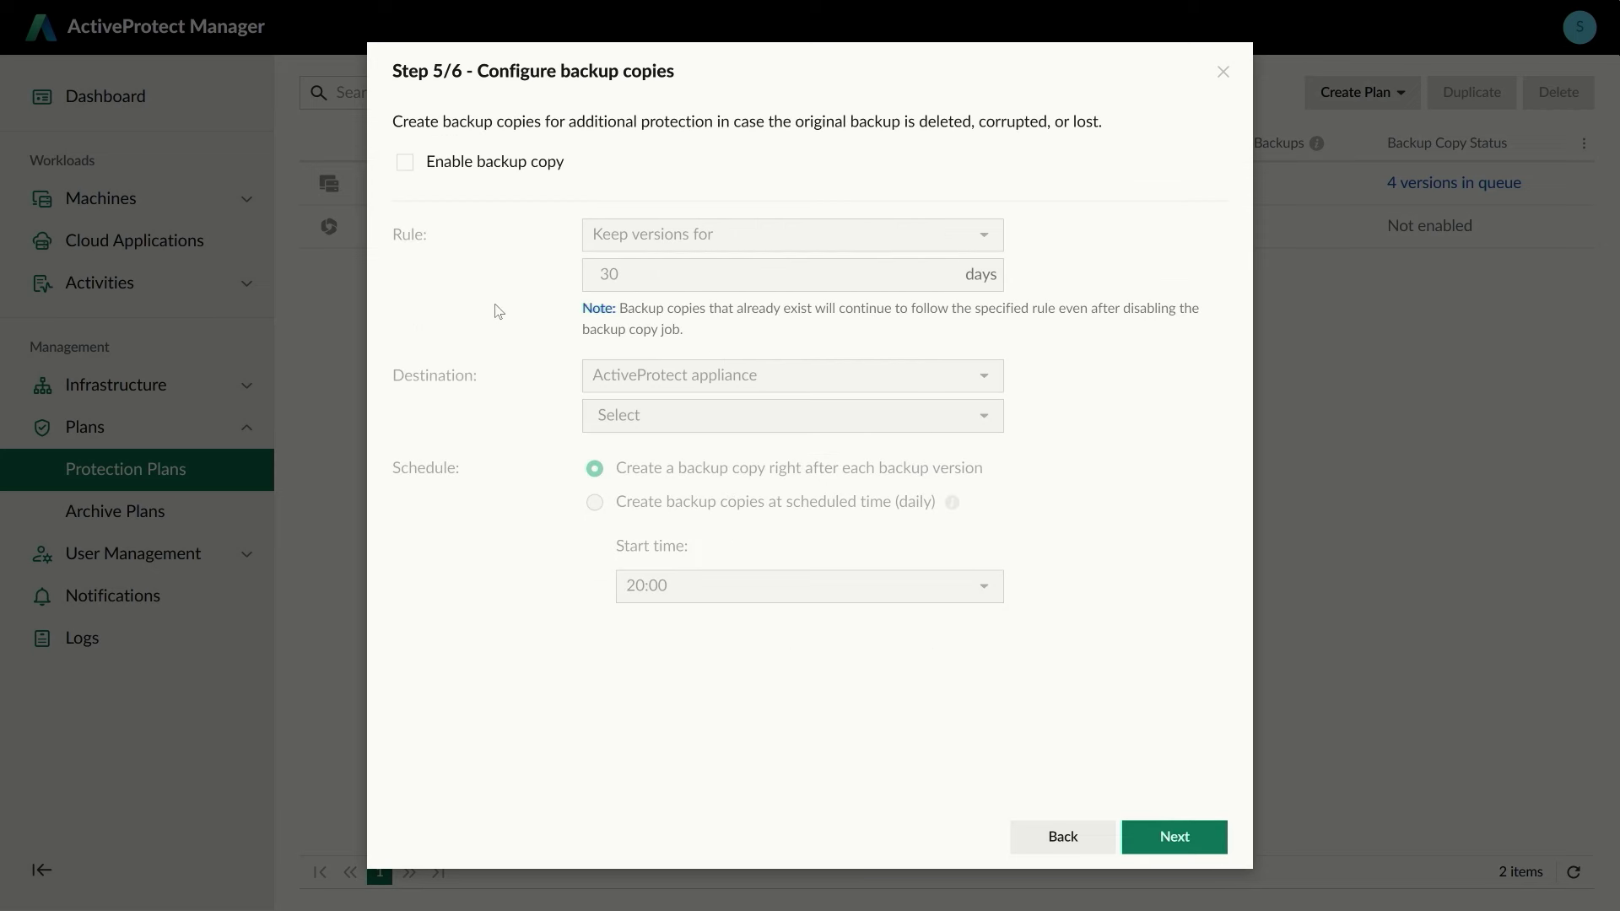
click(406, 163)
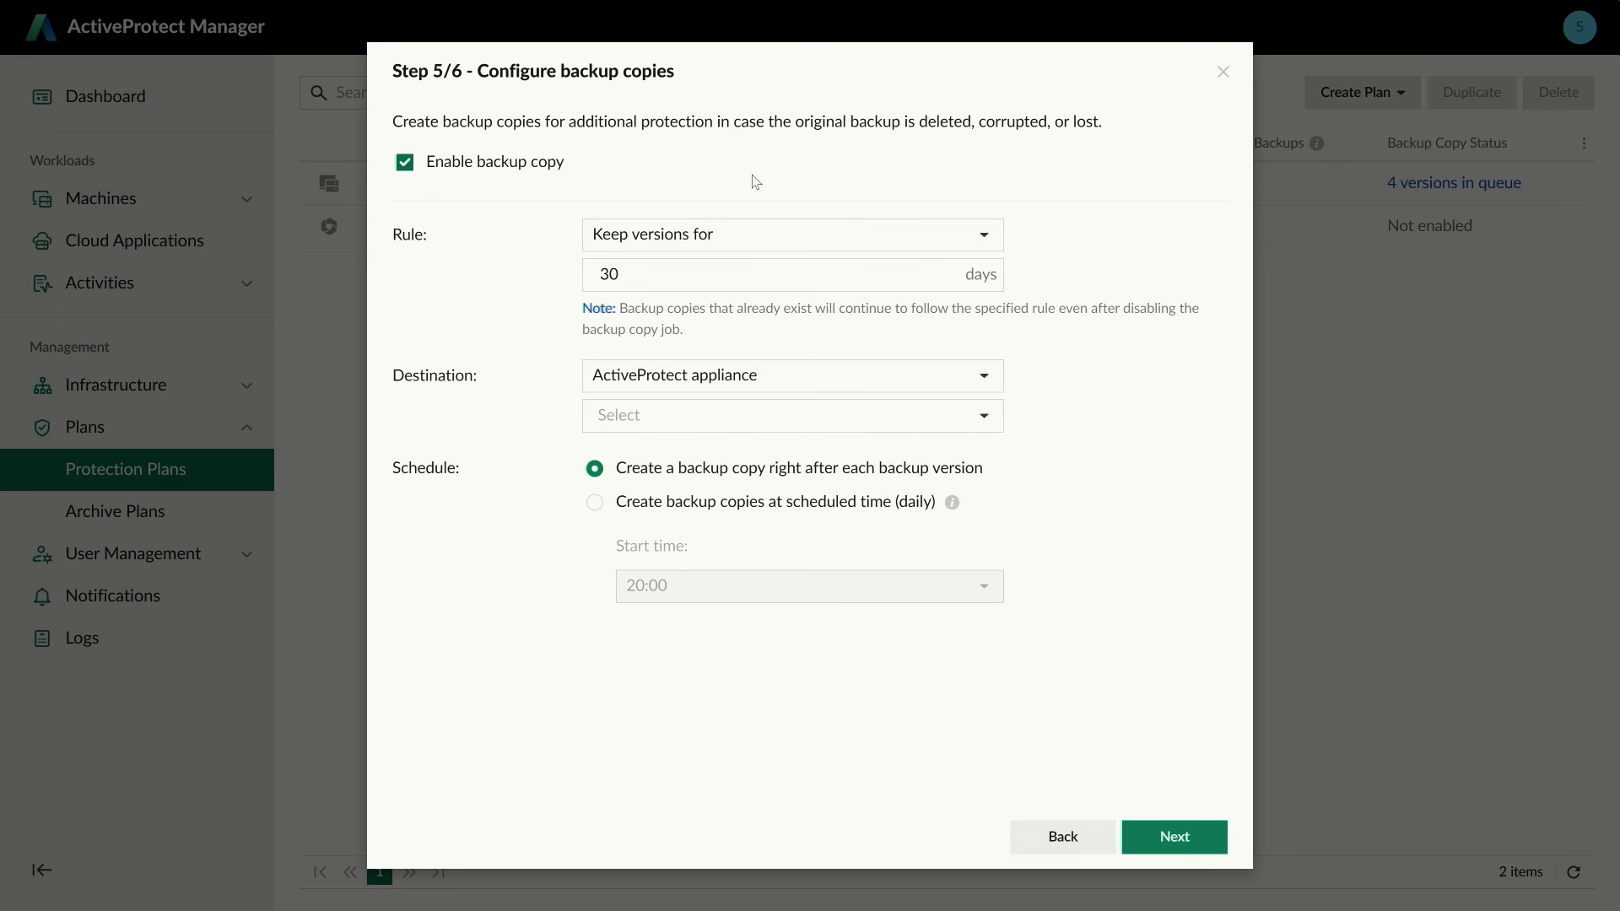
click(994, 245)
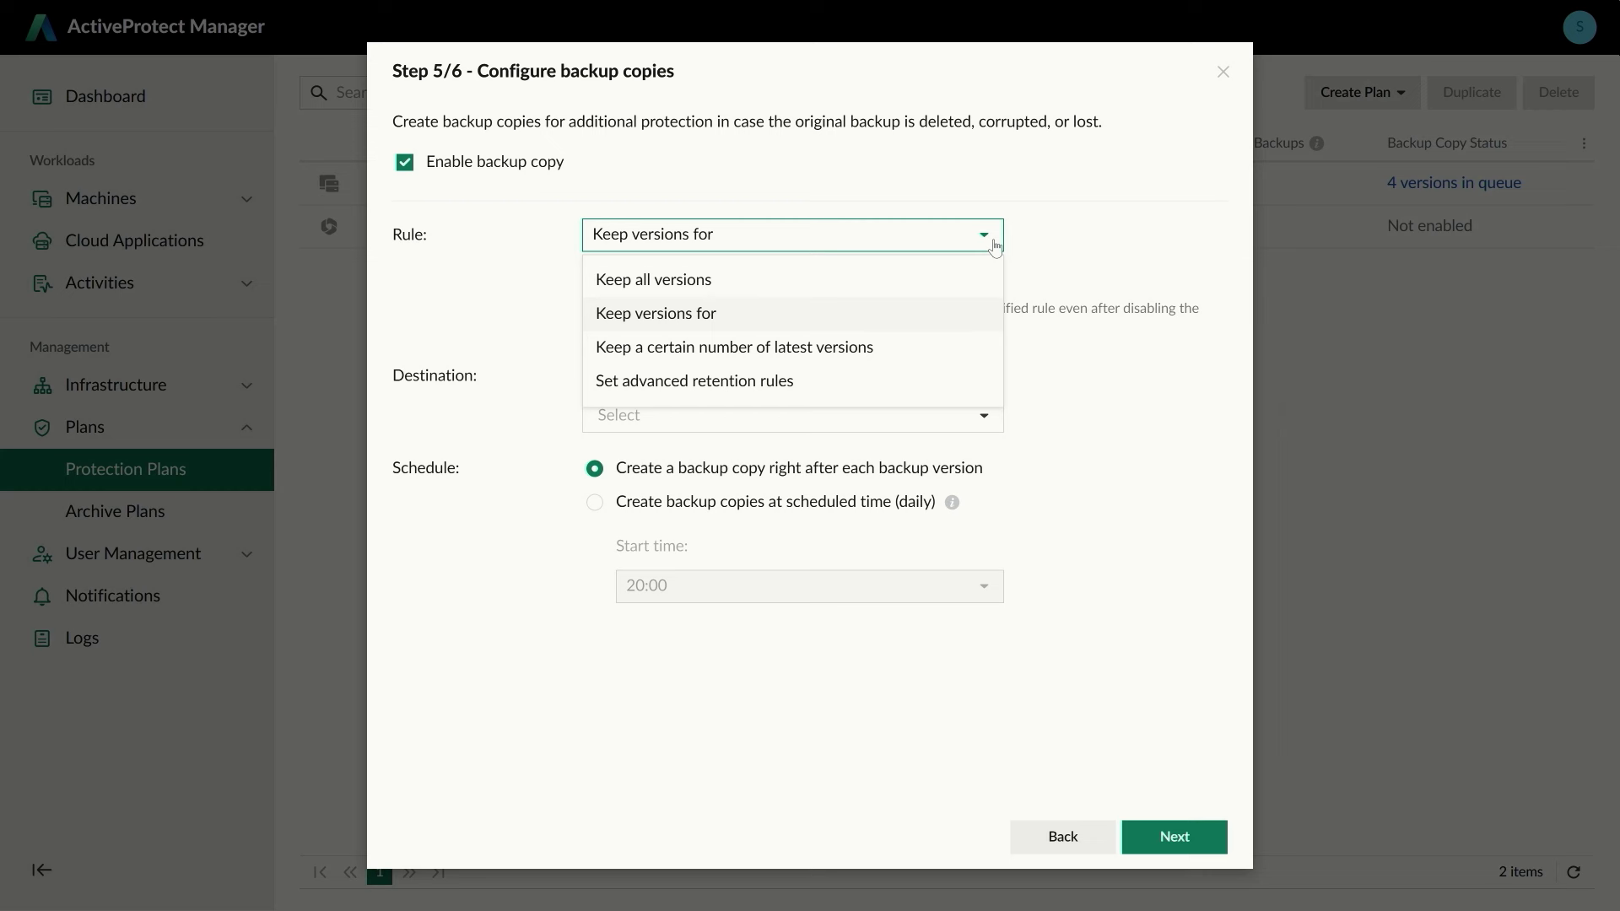
click(994, 244)
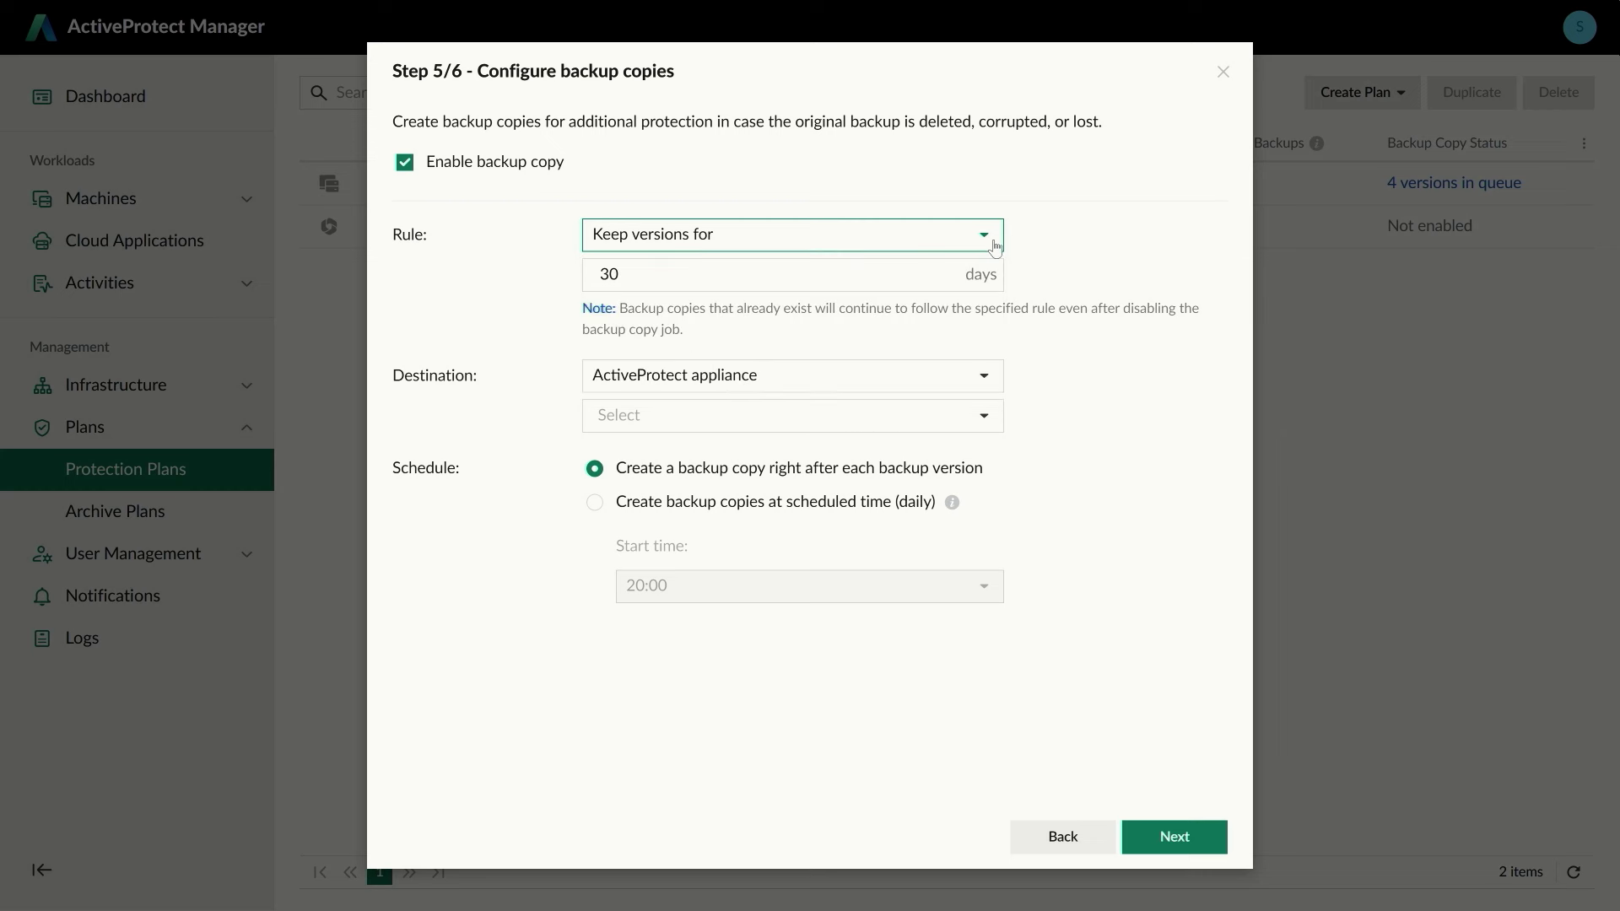
Step: Set the backup copy destination to the ActiveProtect appliance DP7400_Offsite and schedule the copies daily at 20:00
click(966, 387)
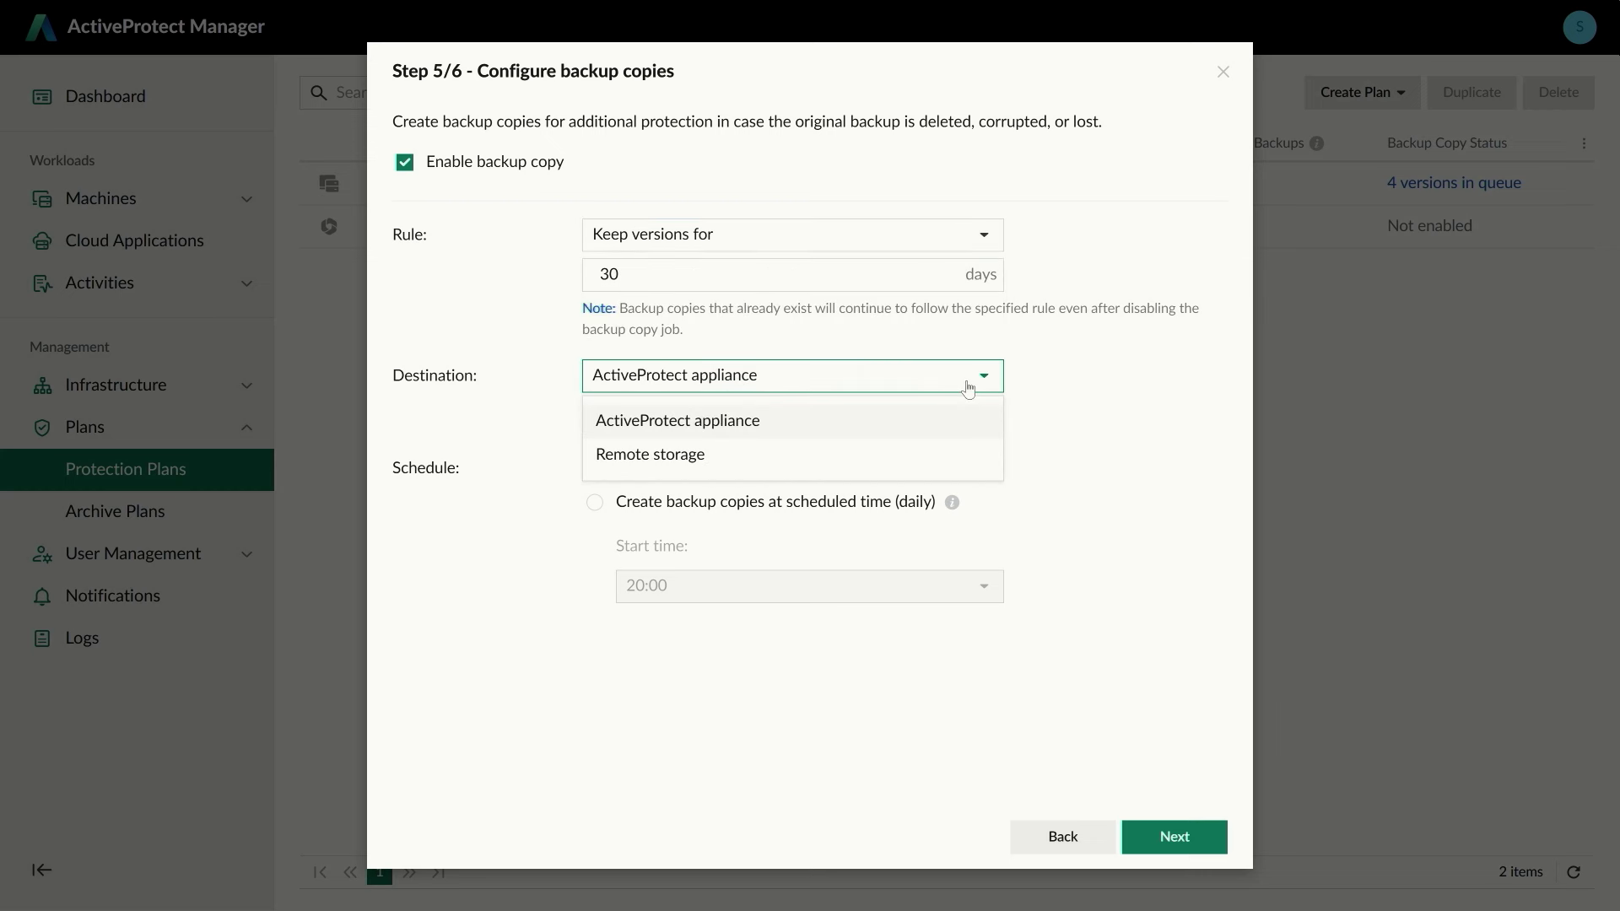
click(917, 438)
click(918, 419)
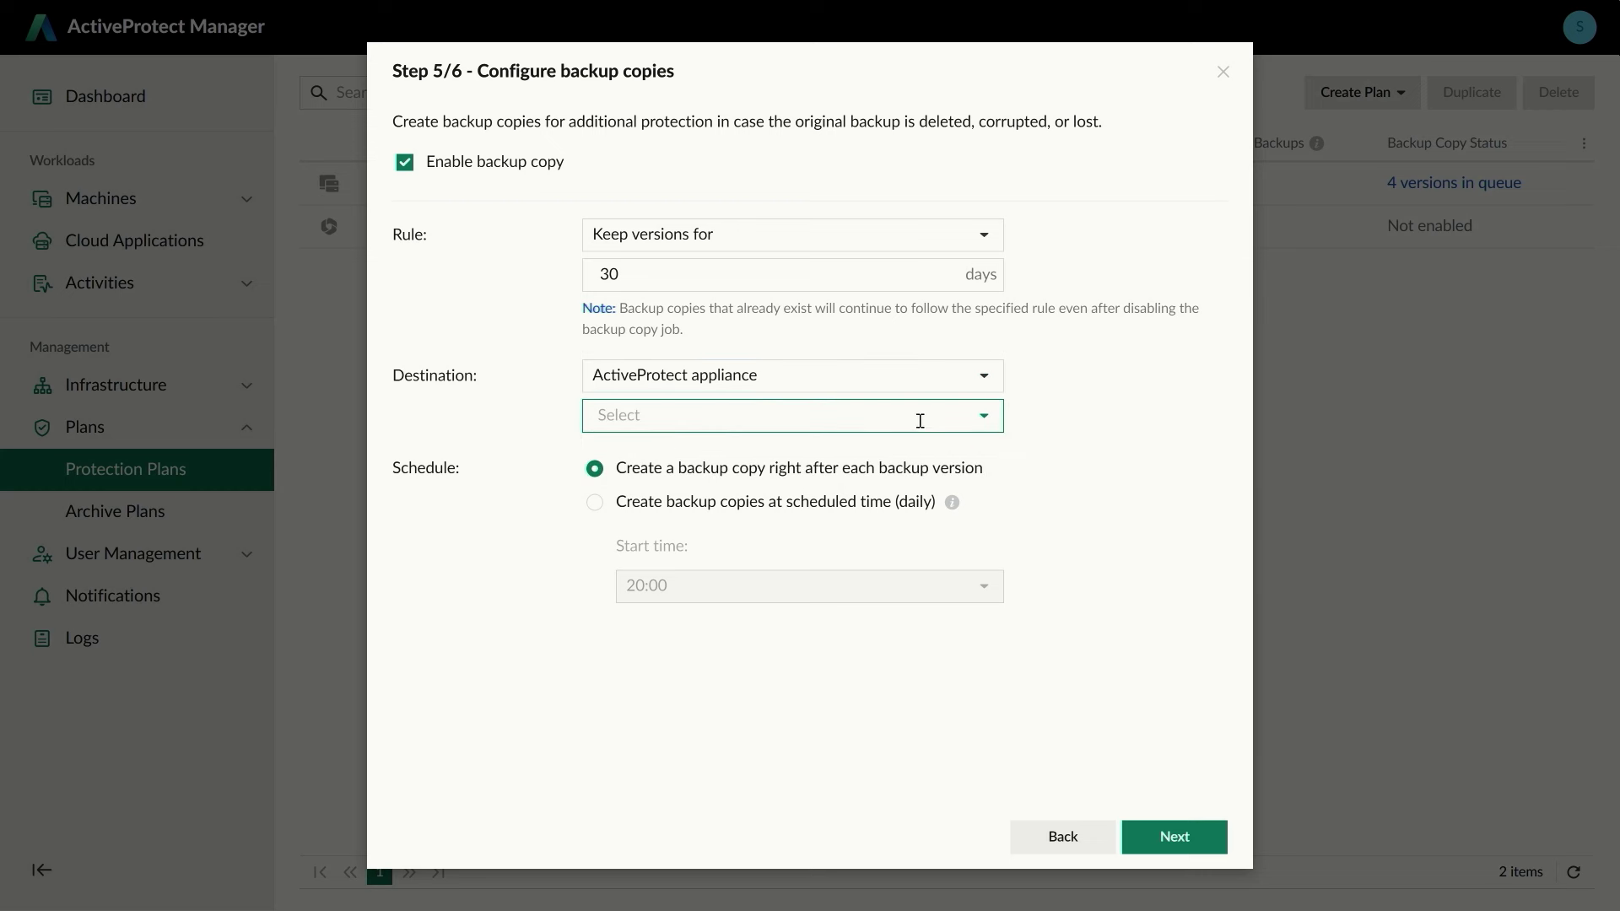
click(847, 519)
click(595, 504)
click(712, 588)
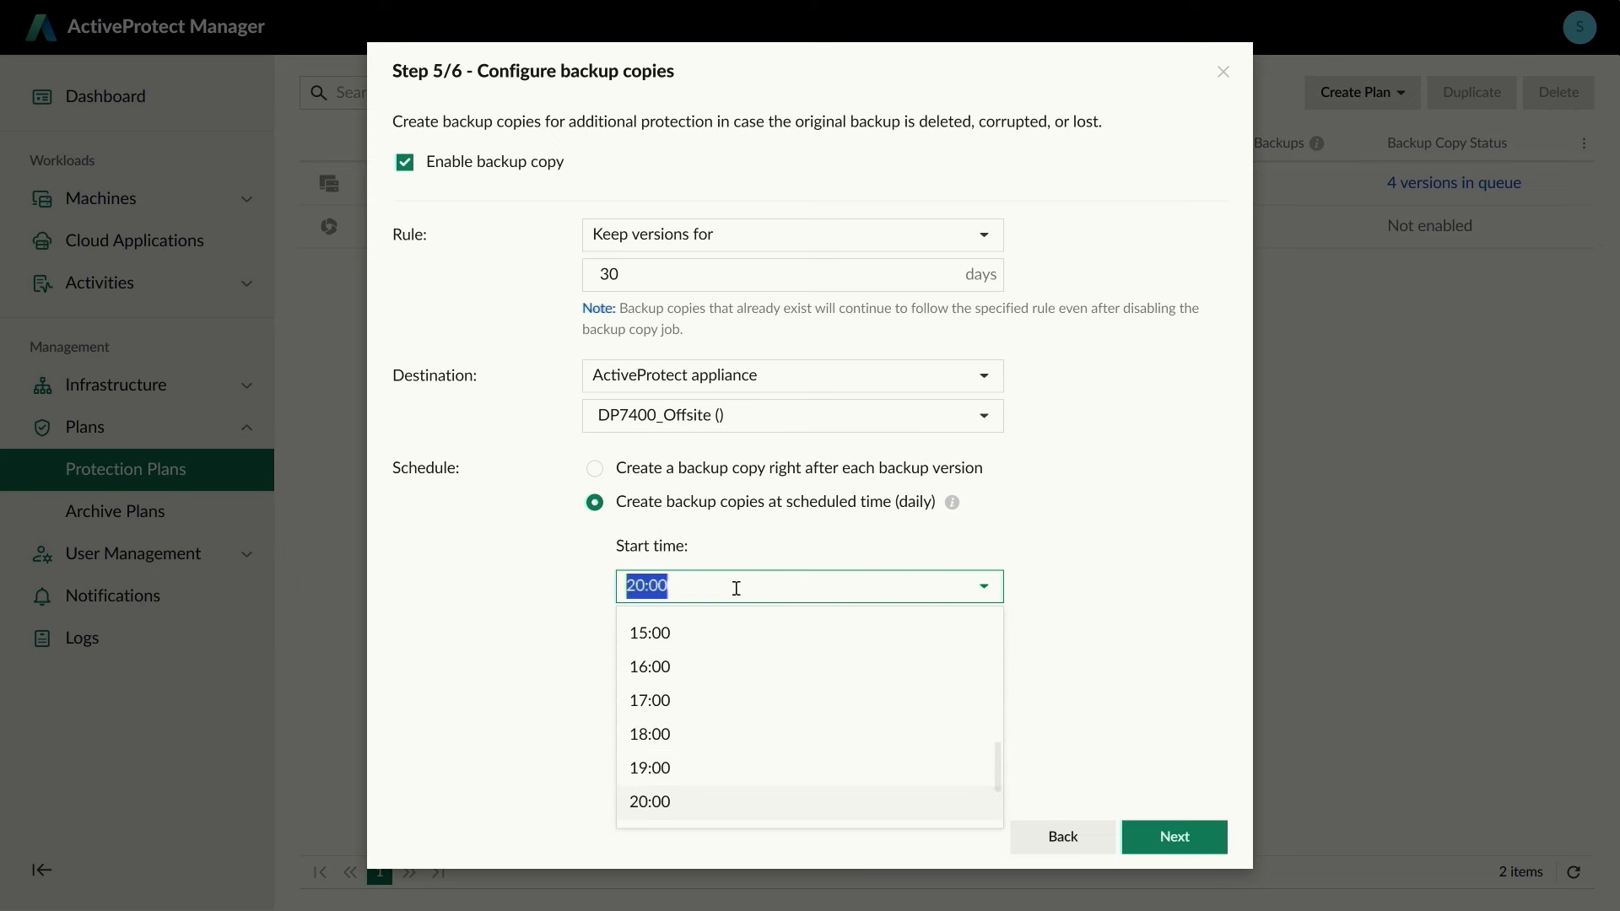
Step: Review the summary of the backup and backup copy settings and create the protection plan
click(1202, 838)
click(1202, 838)
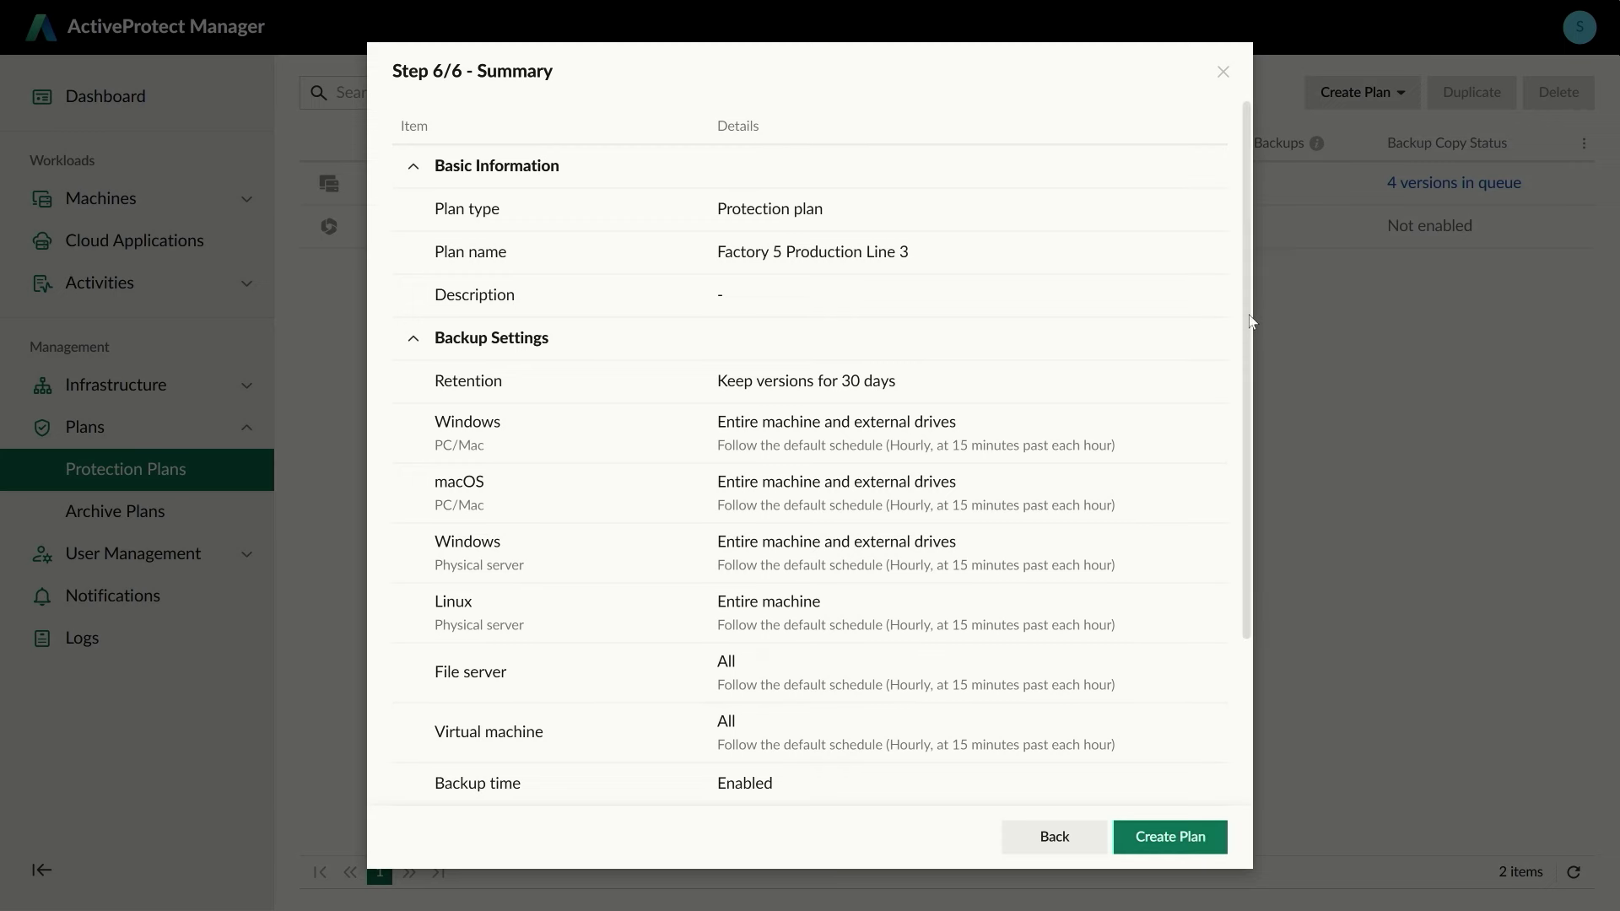
drag(1250, 320, 1240, 489)
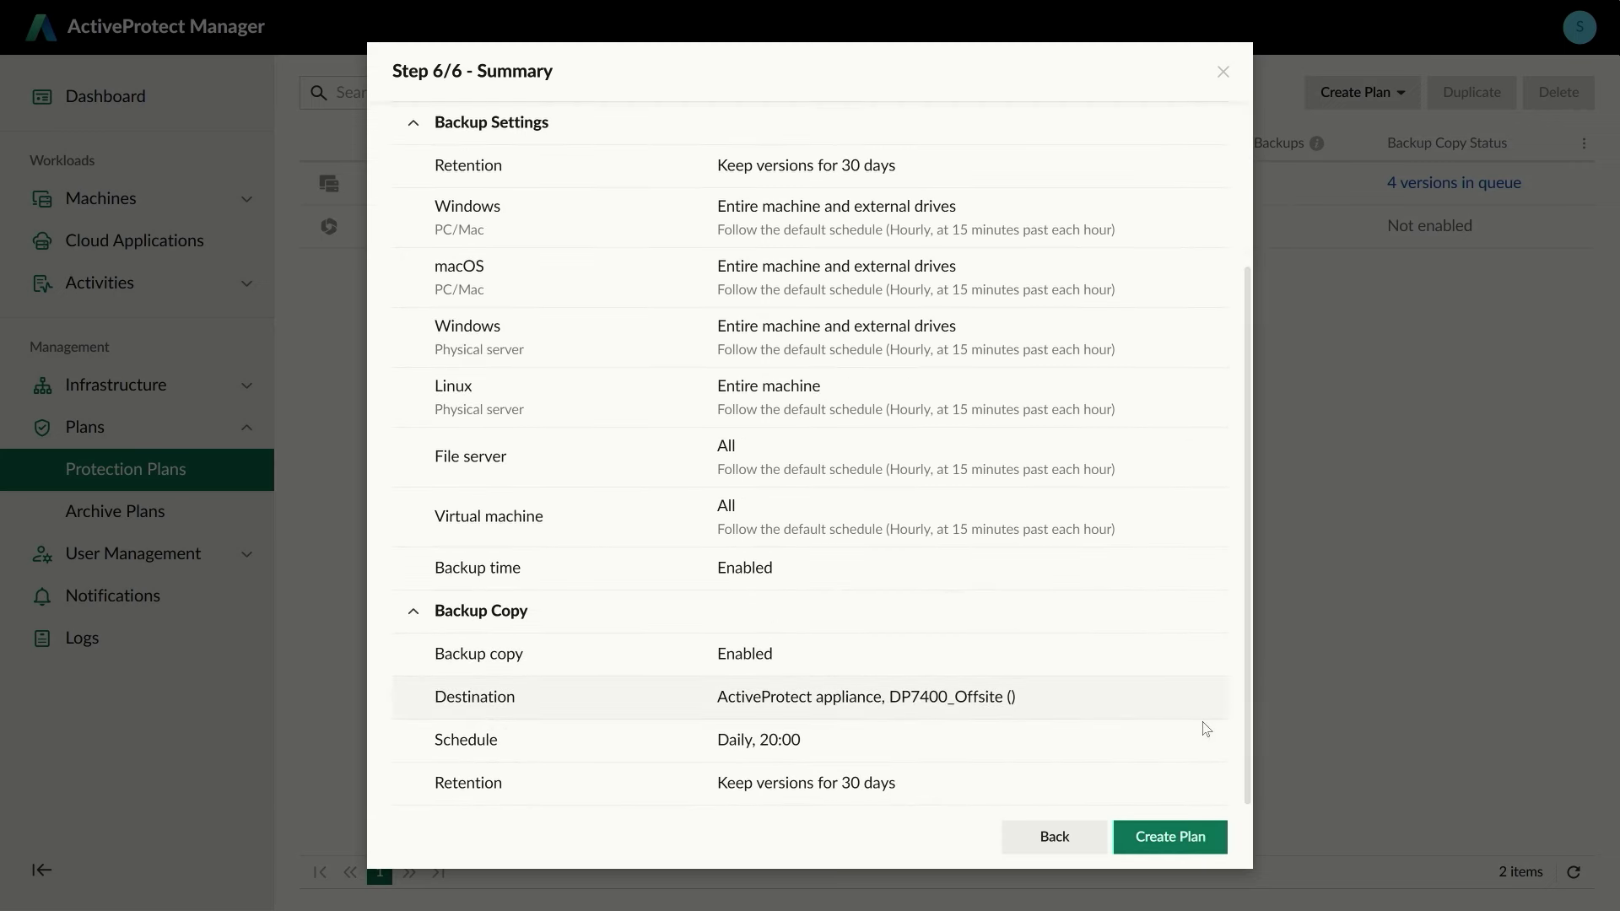
click(1166, 837)
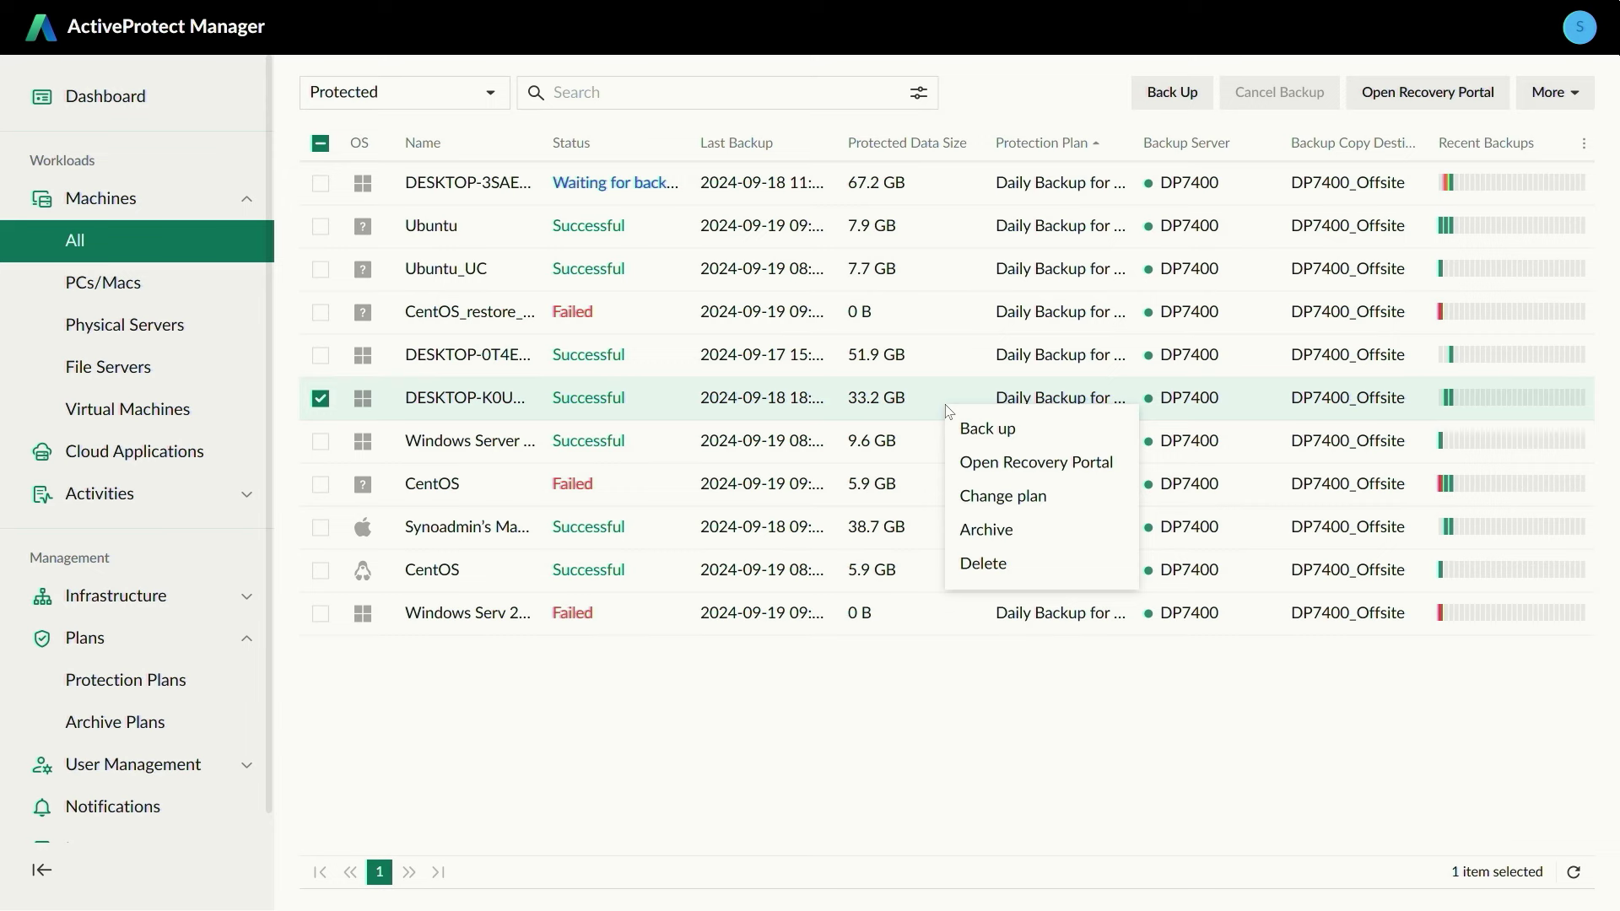
Step: Change the protection plan of machine DESKTOP-K0UMFEF to Factory 5 Production Line 3
click(975, 497)
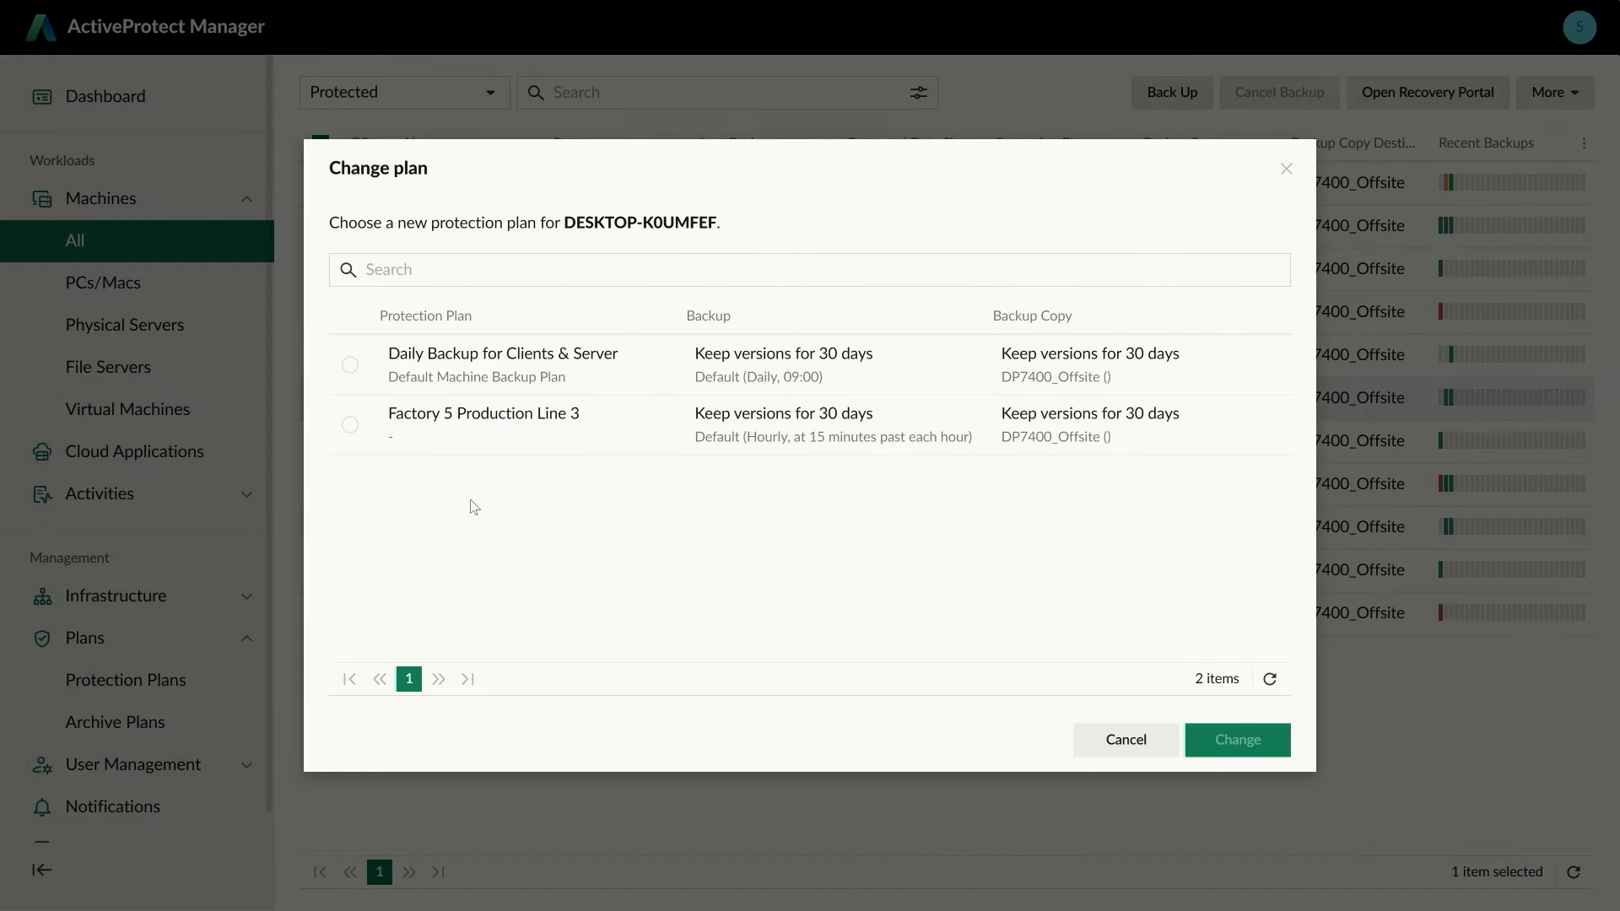
click(350, 426)
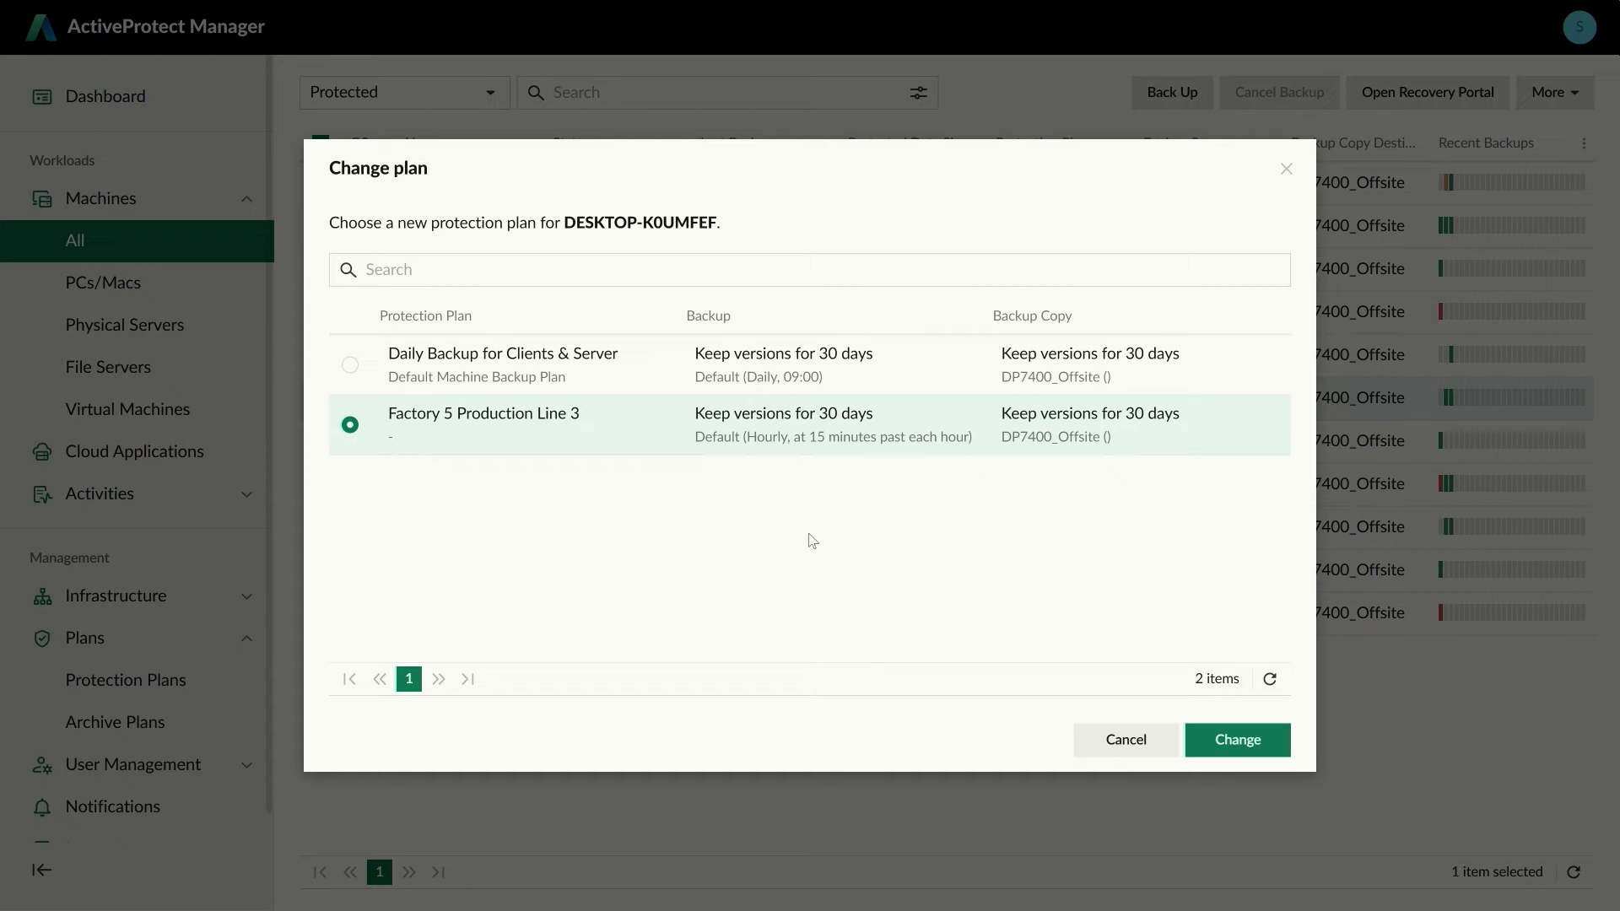